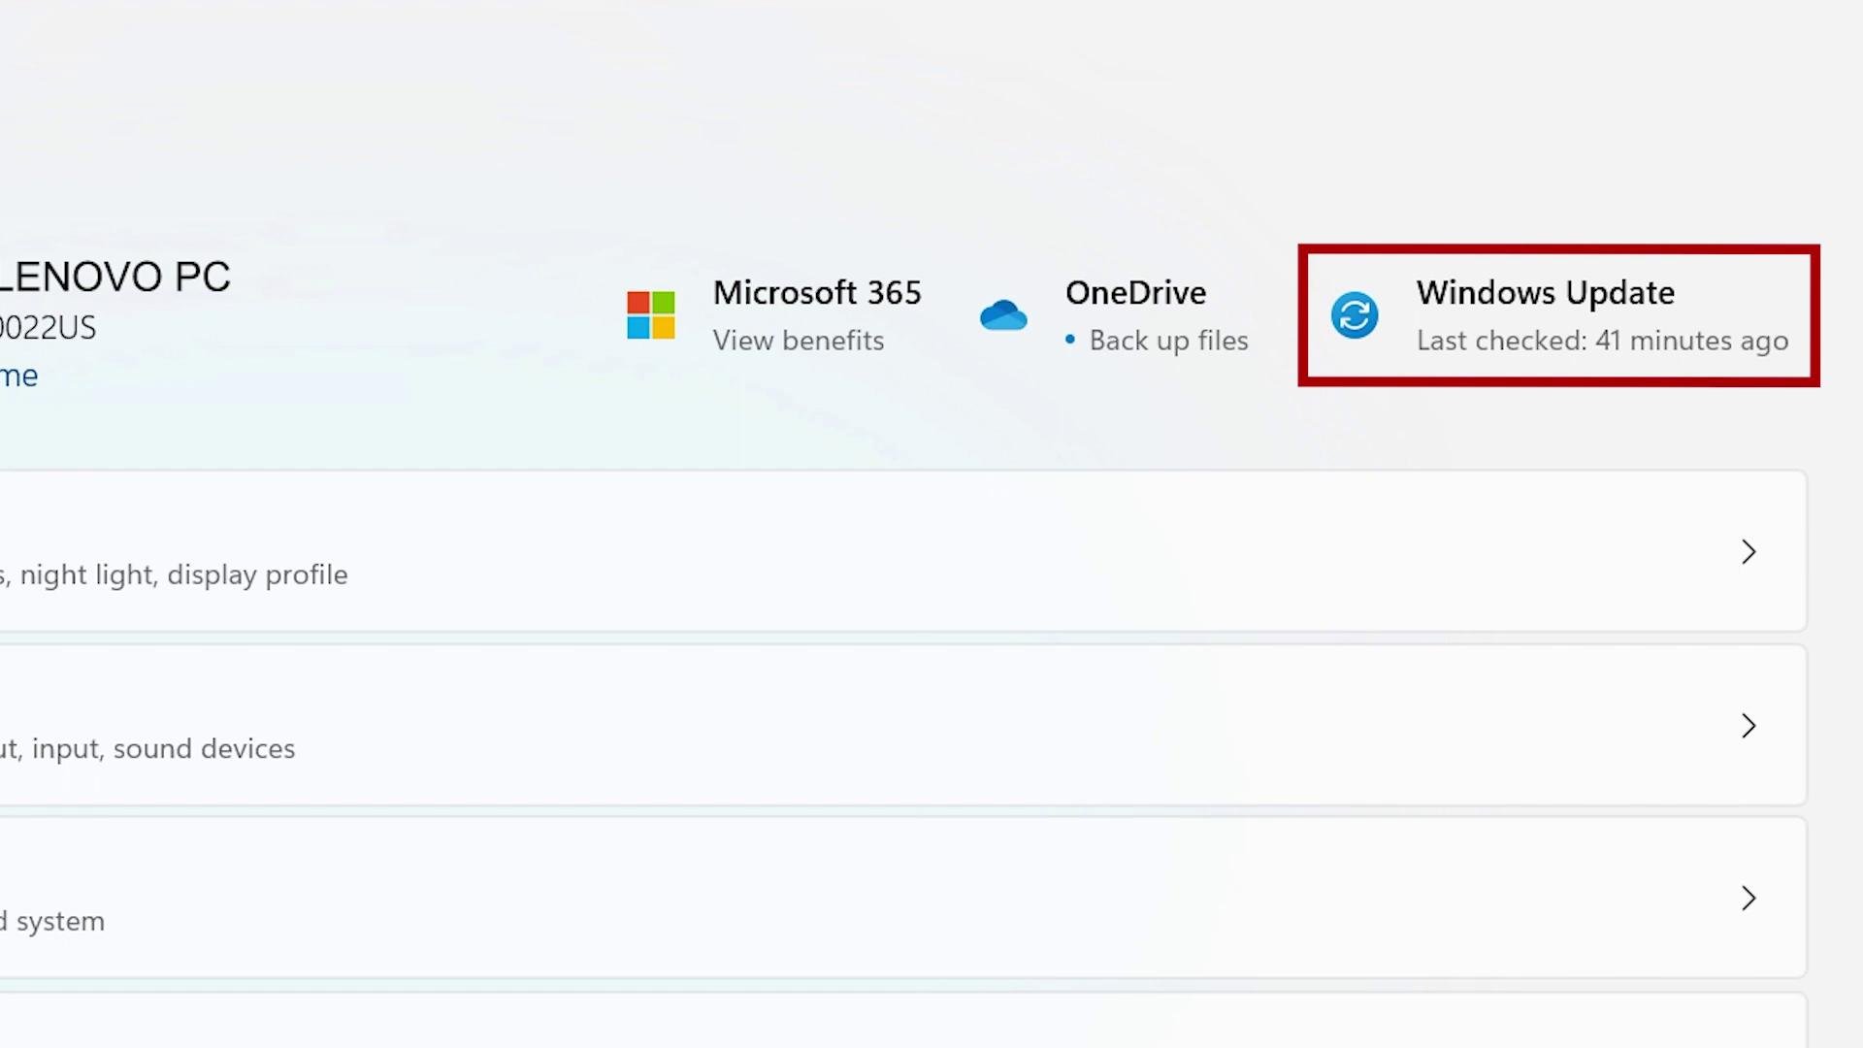
Select System in Settings to list Display, Sound, Notifications and the other categories.
click(1516, 296)
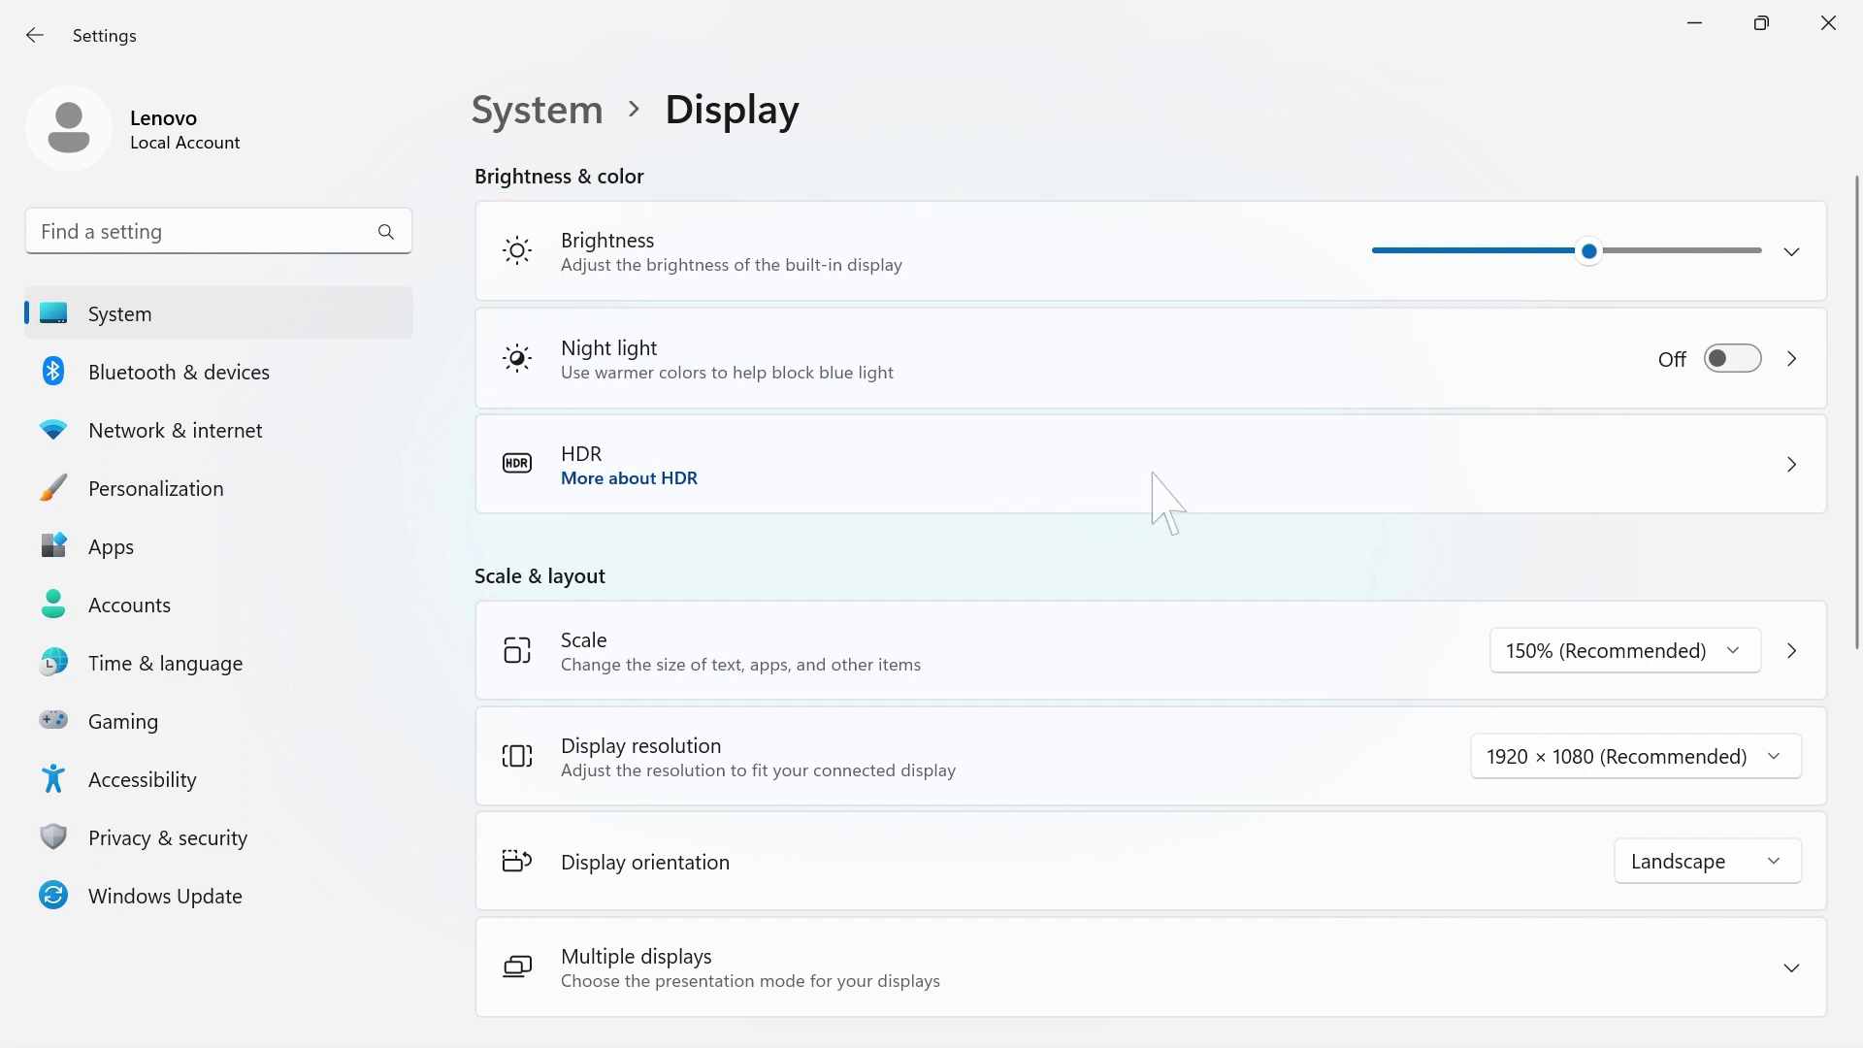
Preview Night light, set its strength to about 53, and turn on its schedule.
click(1732, 359)
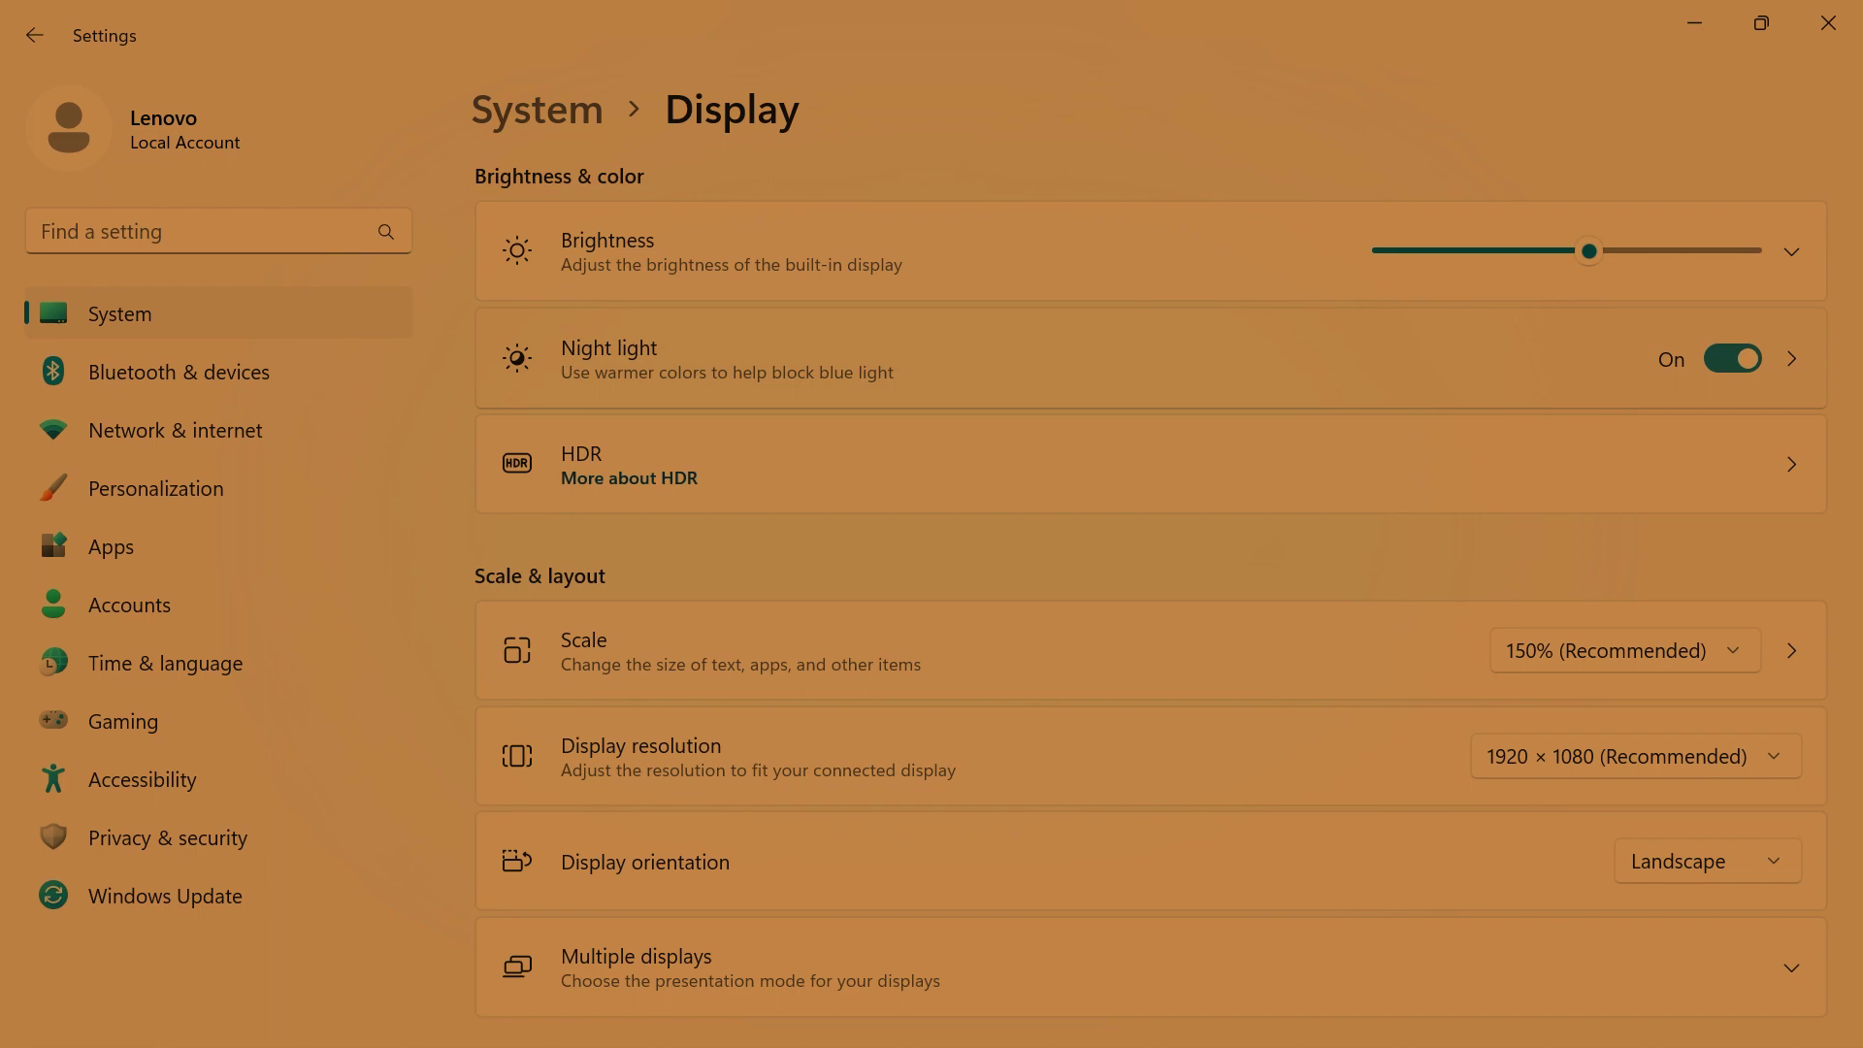
click(1732, 359)
click(609, 359)
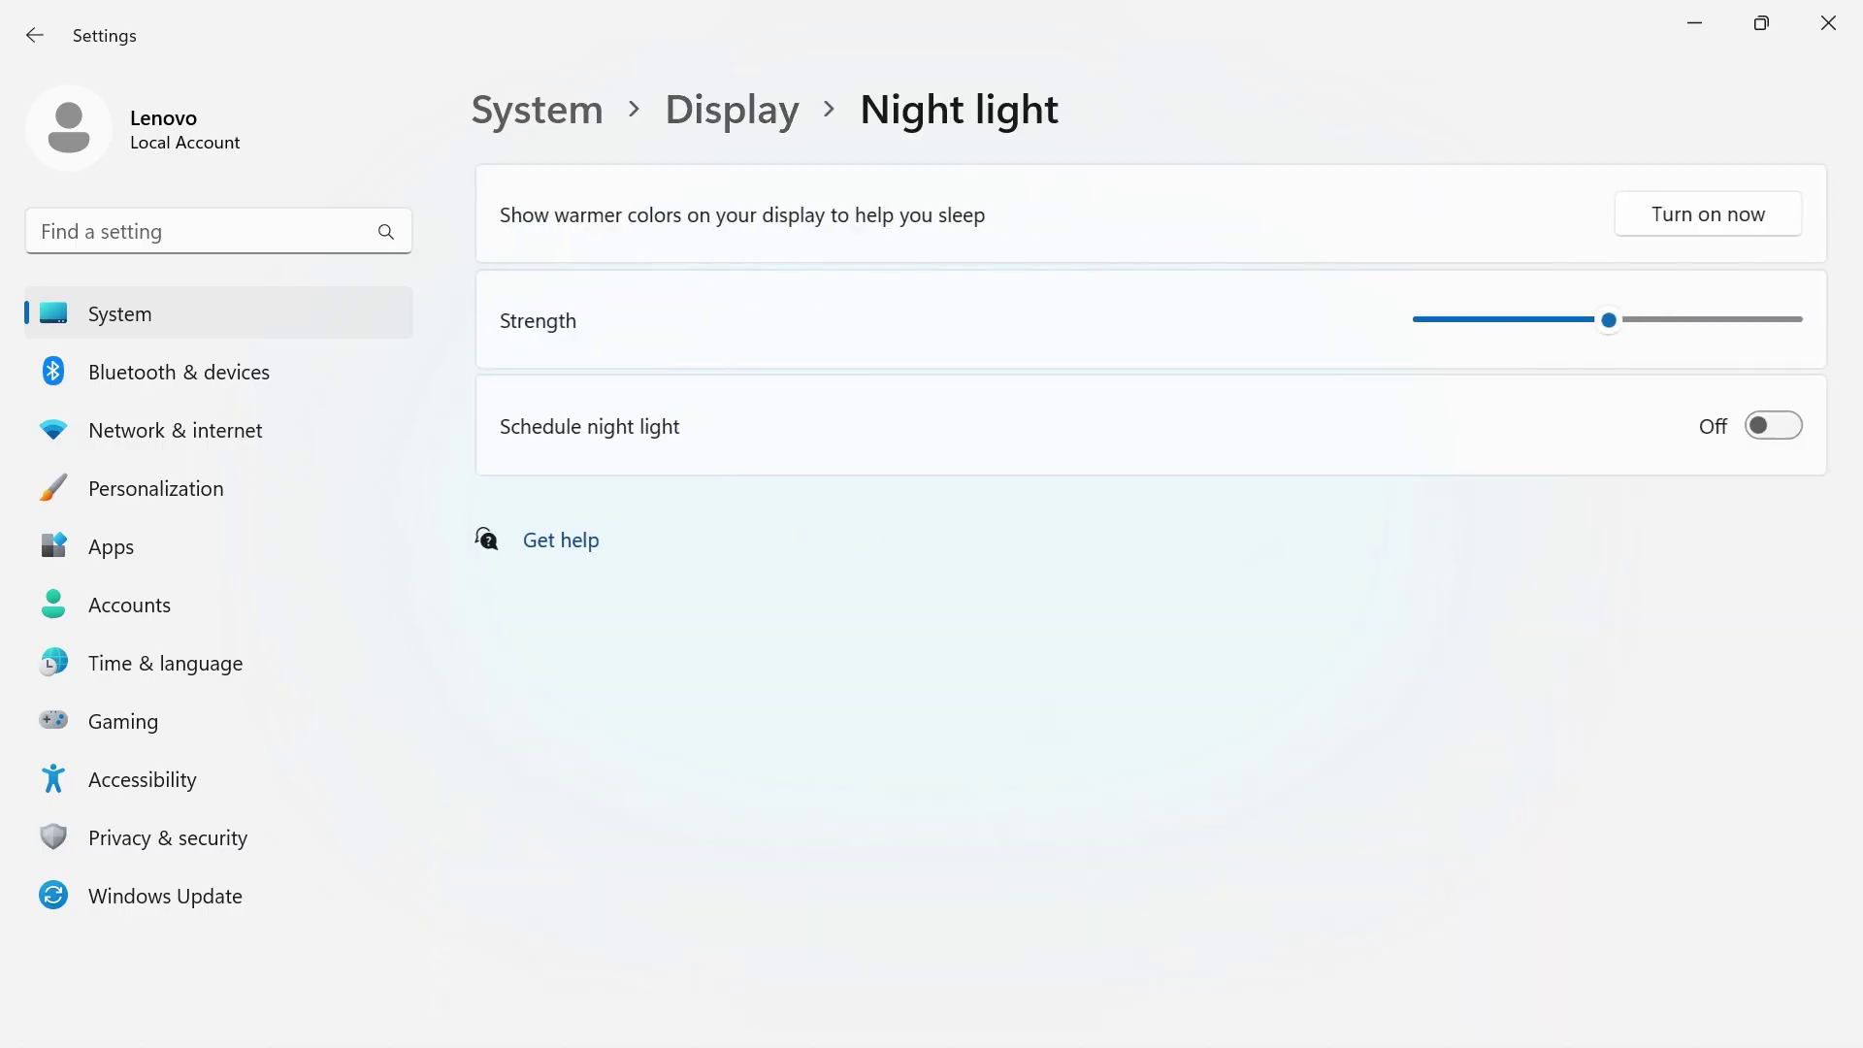
click(1609, 320)
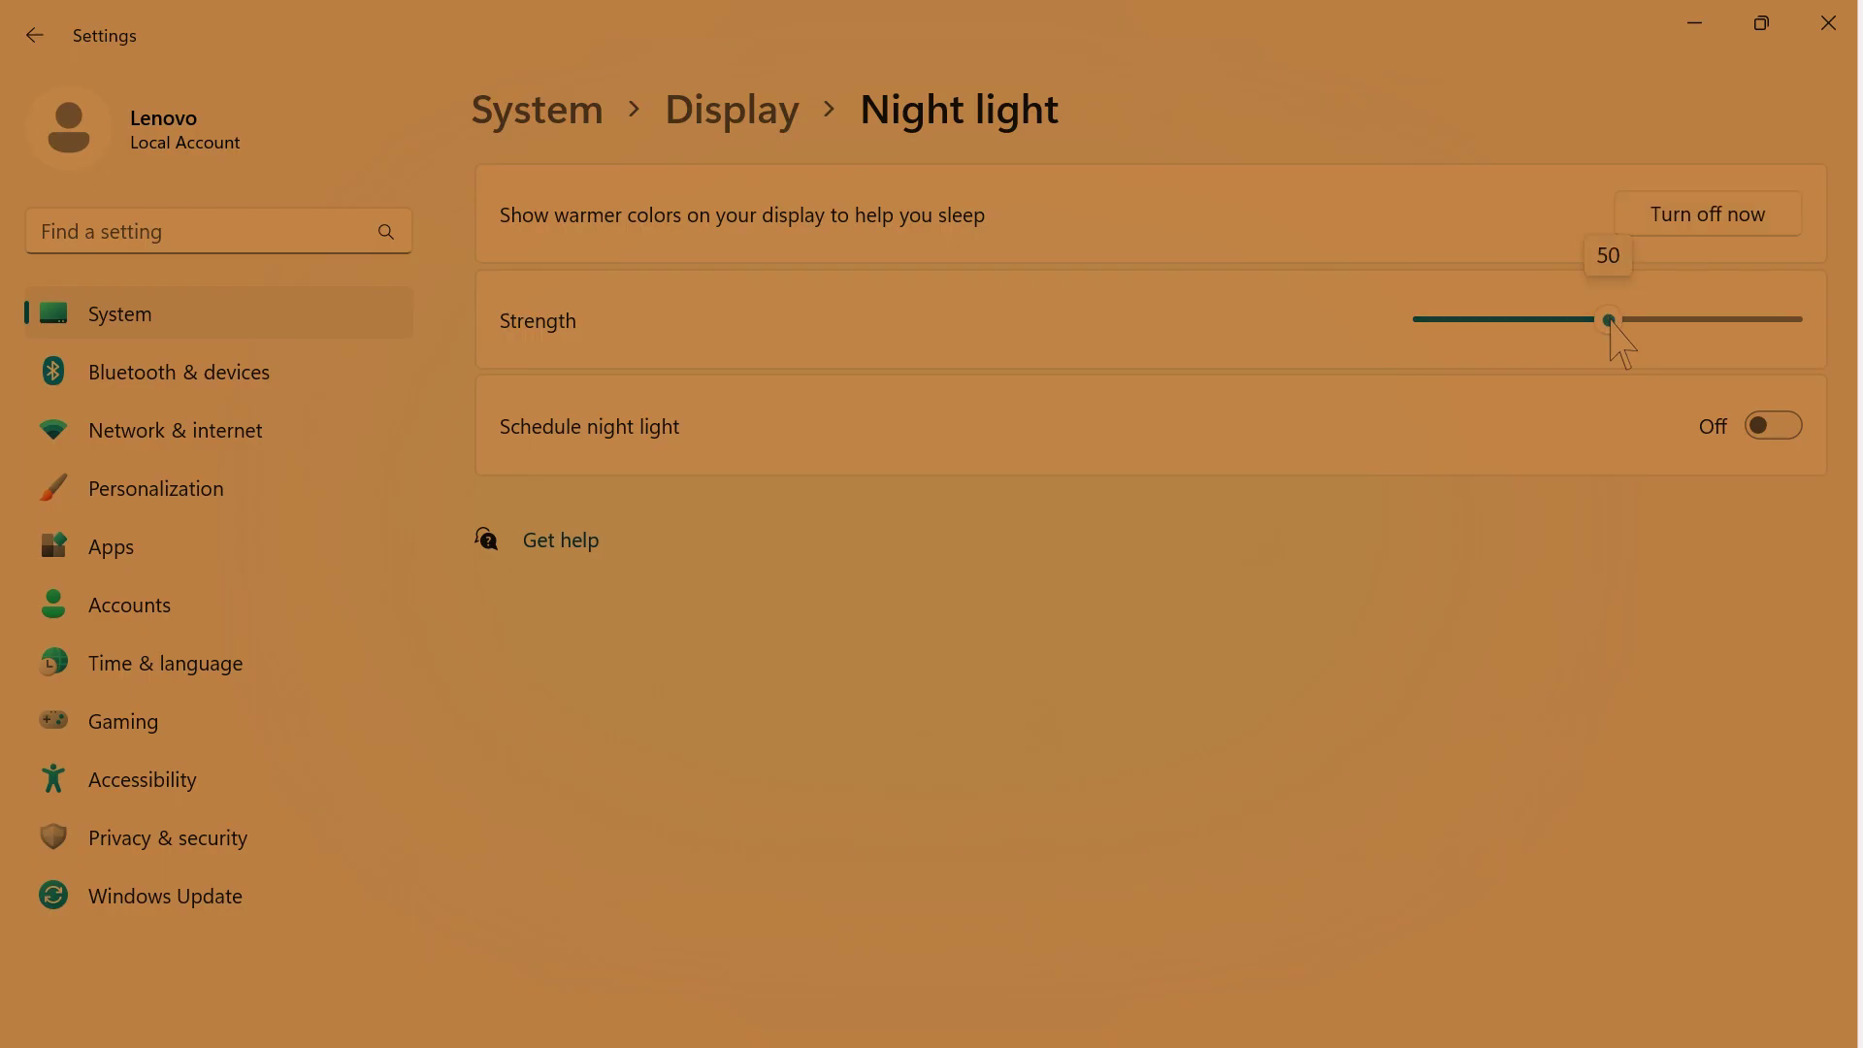
mouse_move(1611, 320)
mouse_down()
mouse_move(1722, 320)
mouse_move(1517, 320)
mouse_move(1630, 320)
mouse_up()
click(1770, 425)
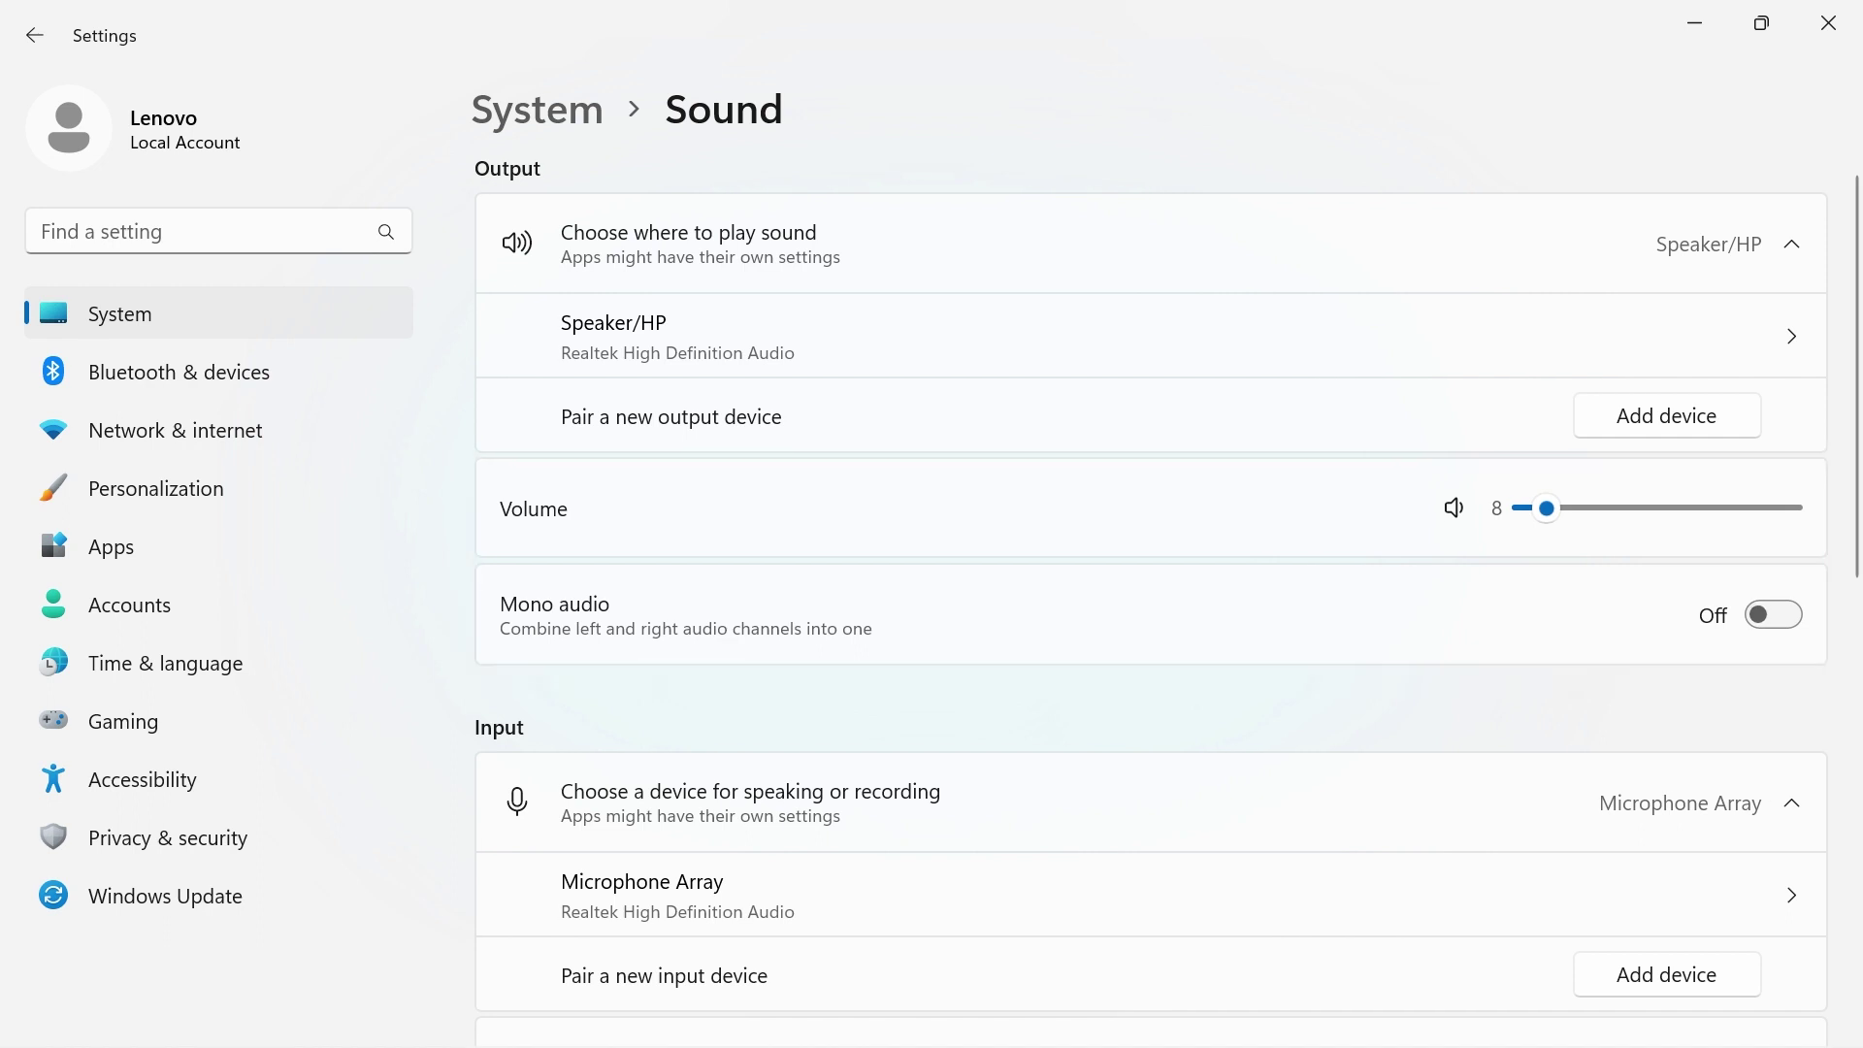
Run the Output devices troubleshooter, then view All sound devices and the Speaker/HP properties.
scroll(1150, 602, down, 2)
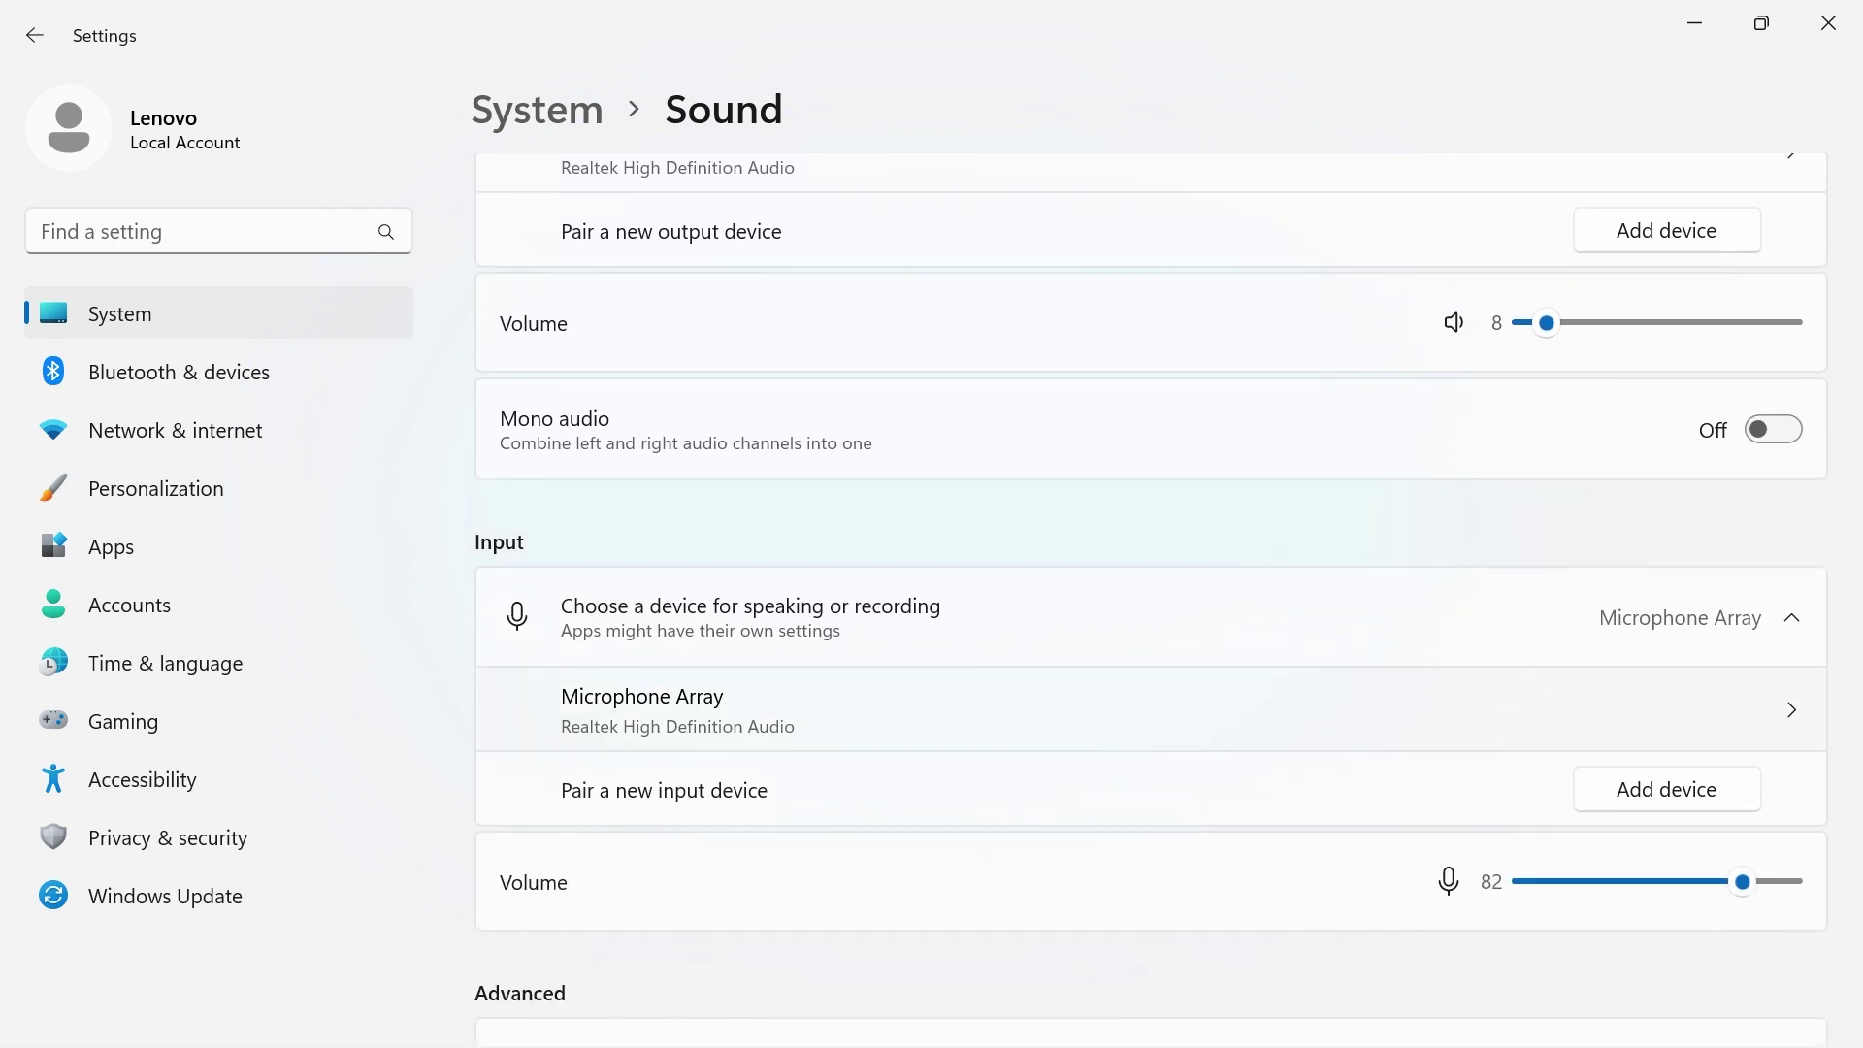
scroll(1150, 601, down, 6)
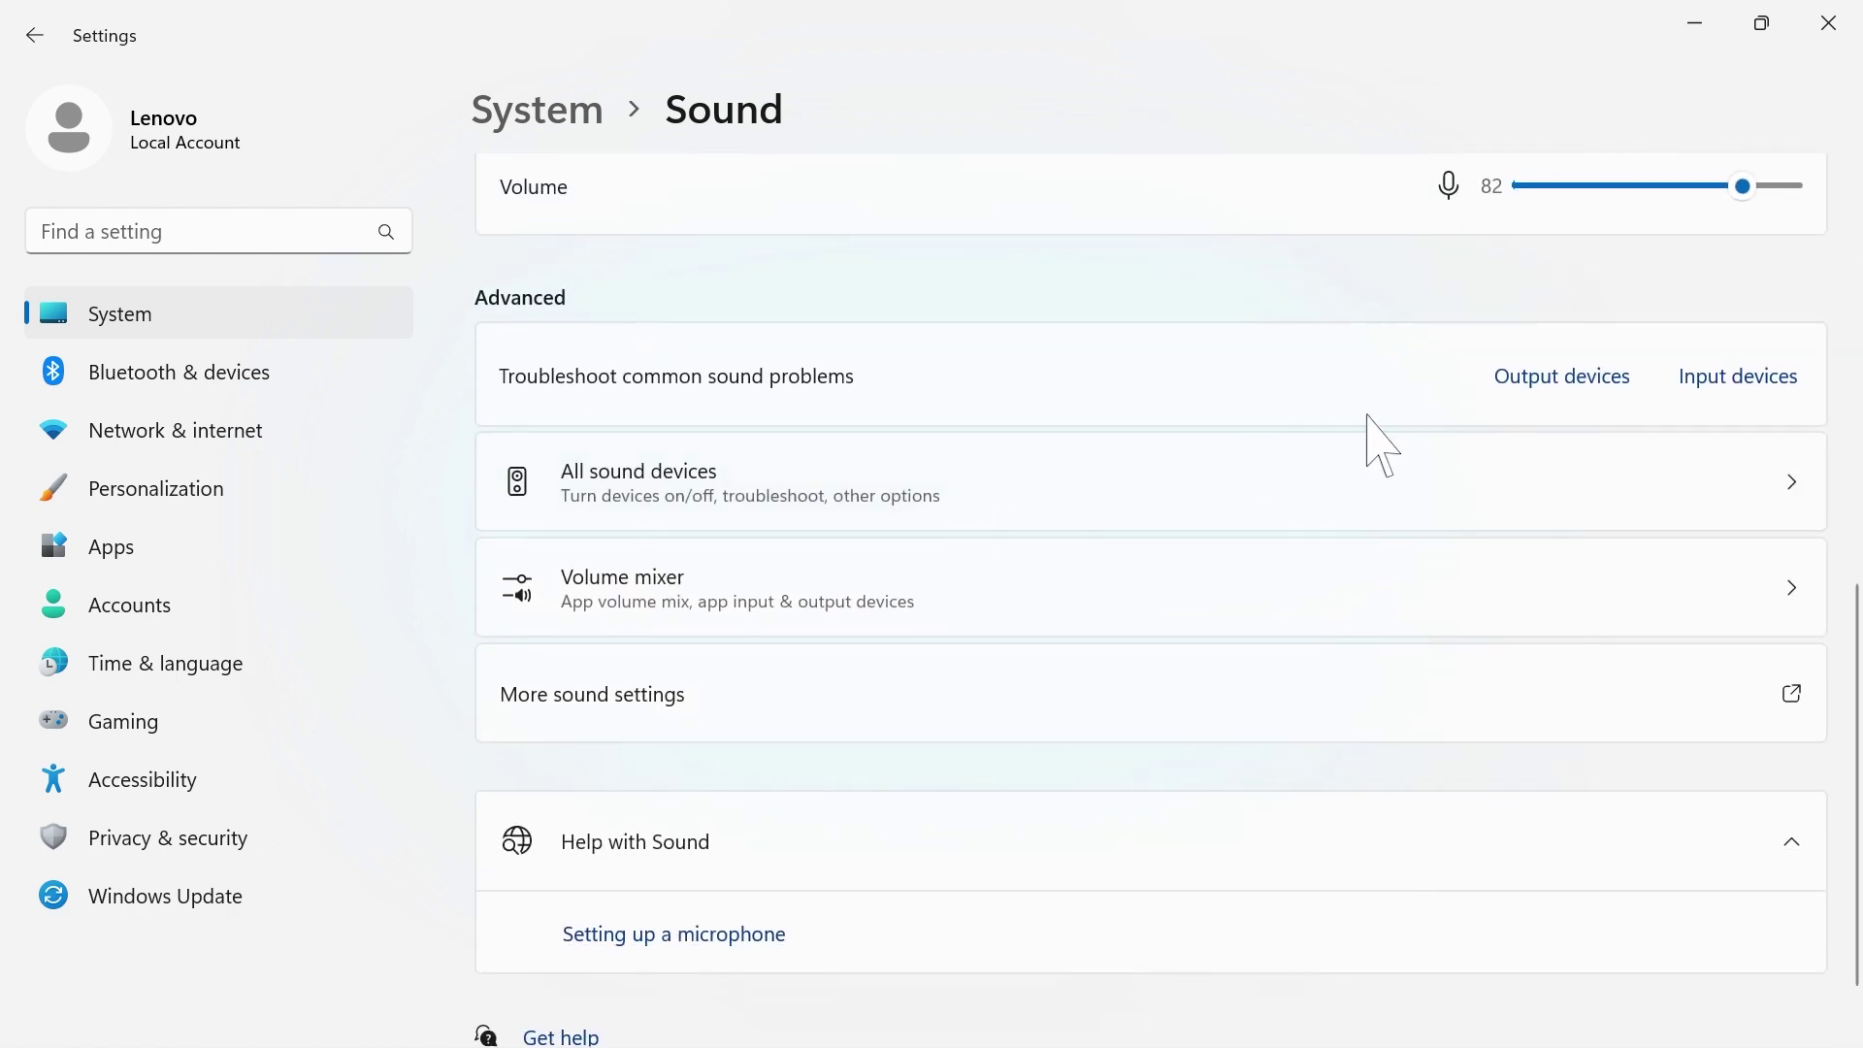
click(1574, 378)
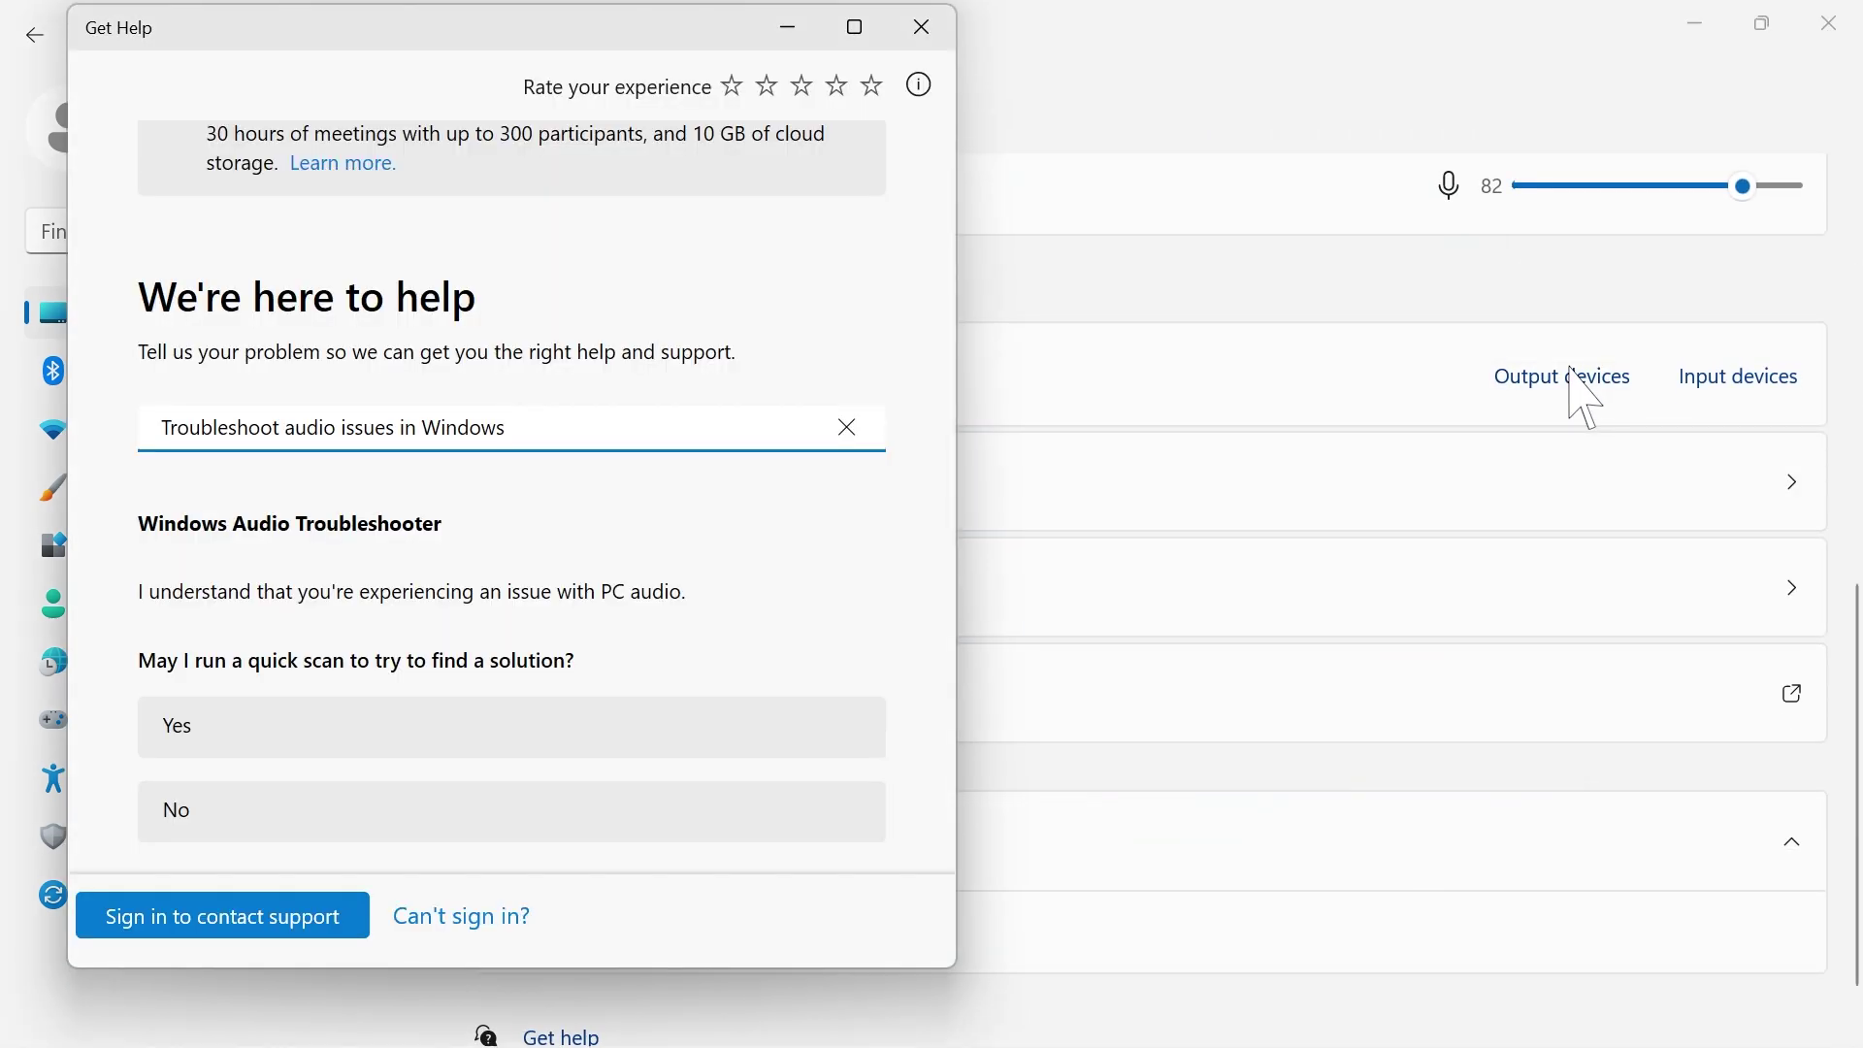
click(1584, 402)
click(1023, 485)
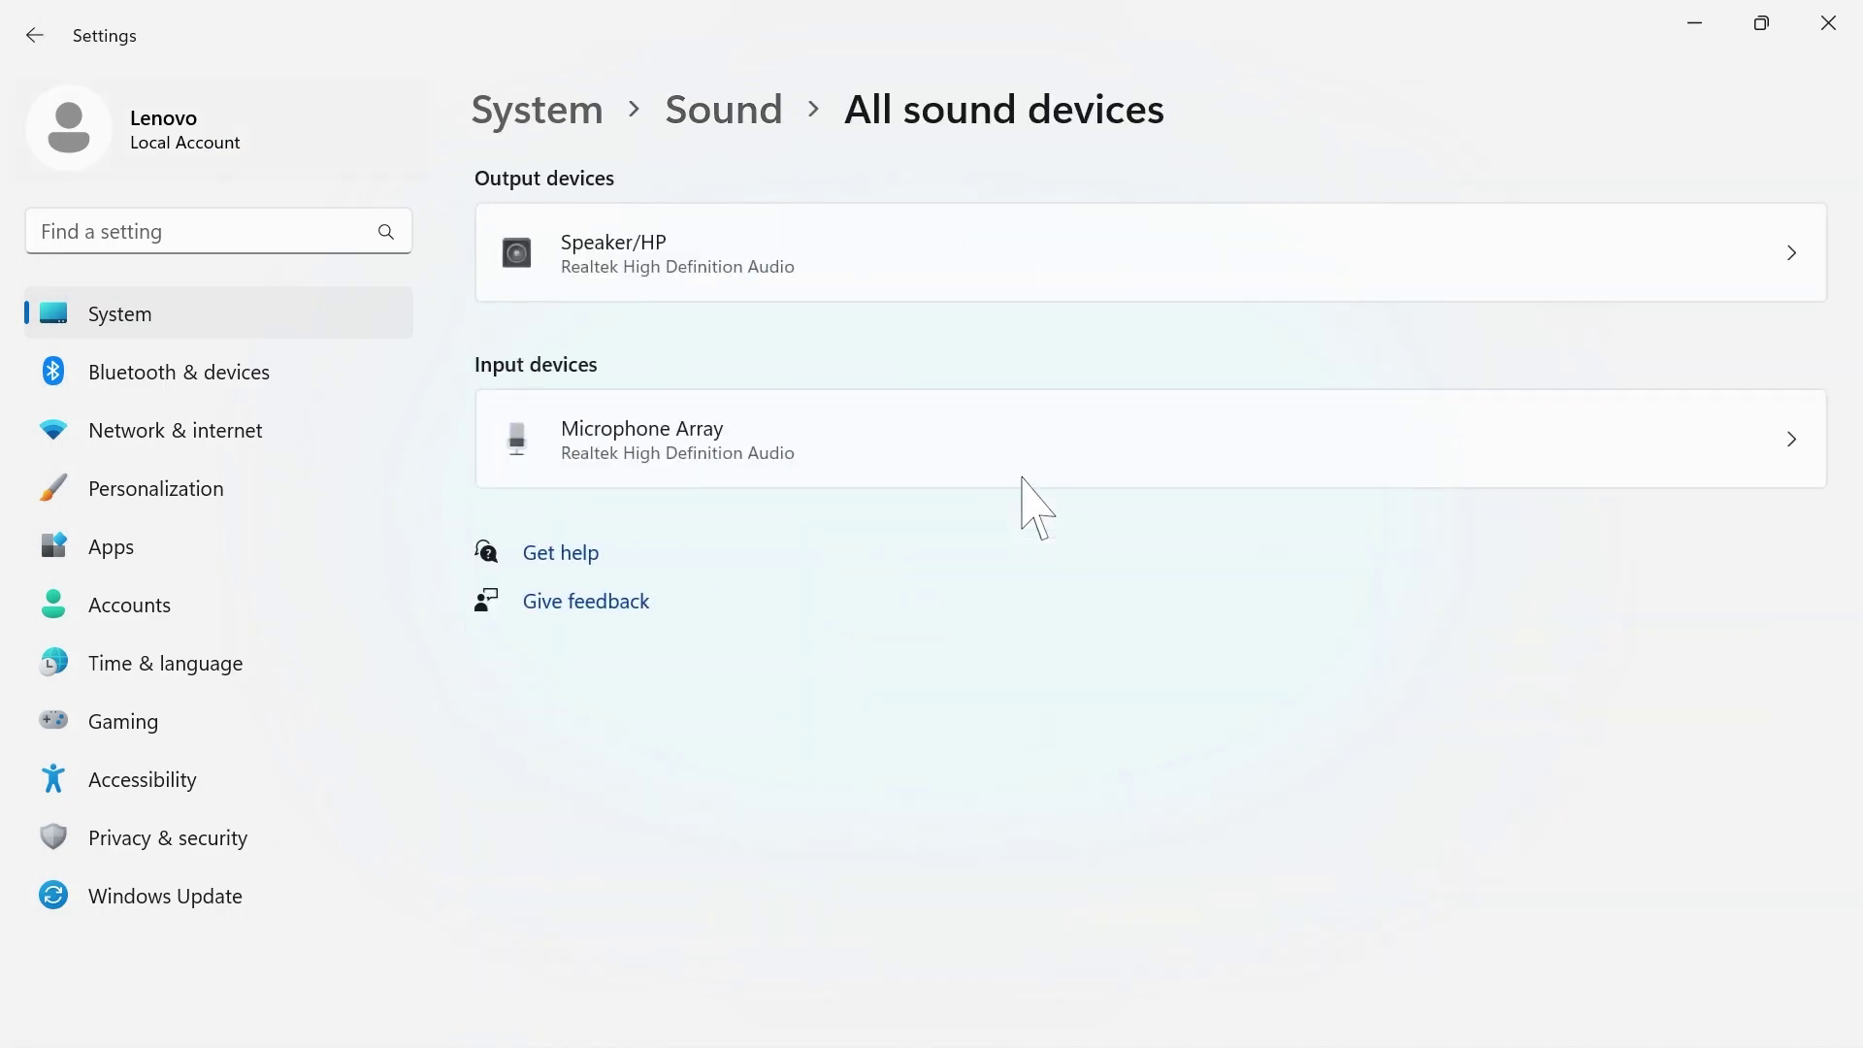
click(950, 253)
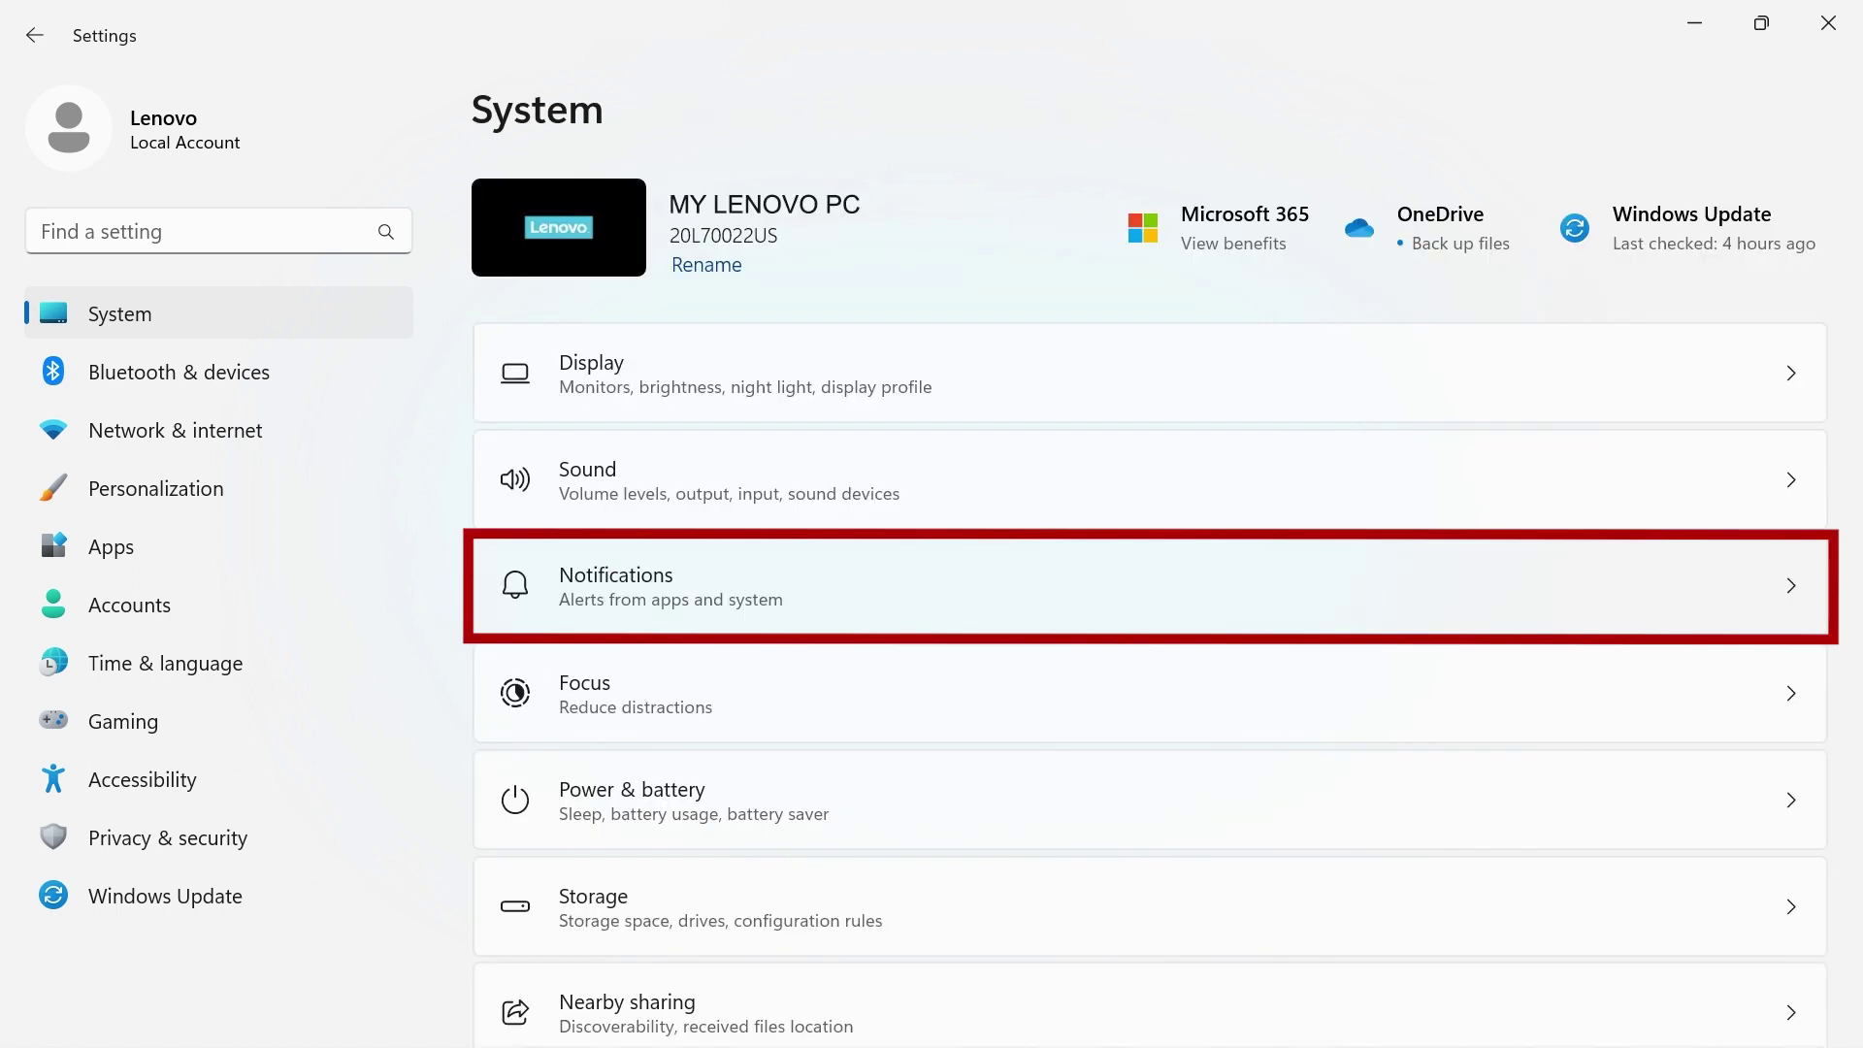
Toggle Notifications and Do not disturb off and on, leaving both unchanged.
click(1019, 548)
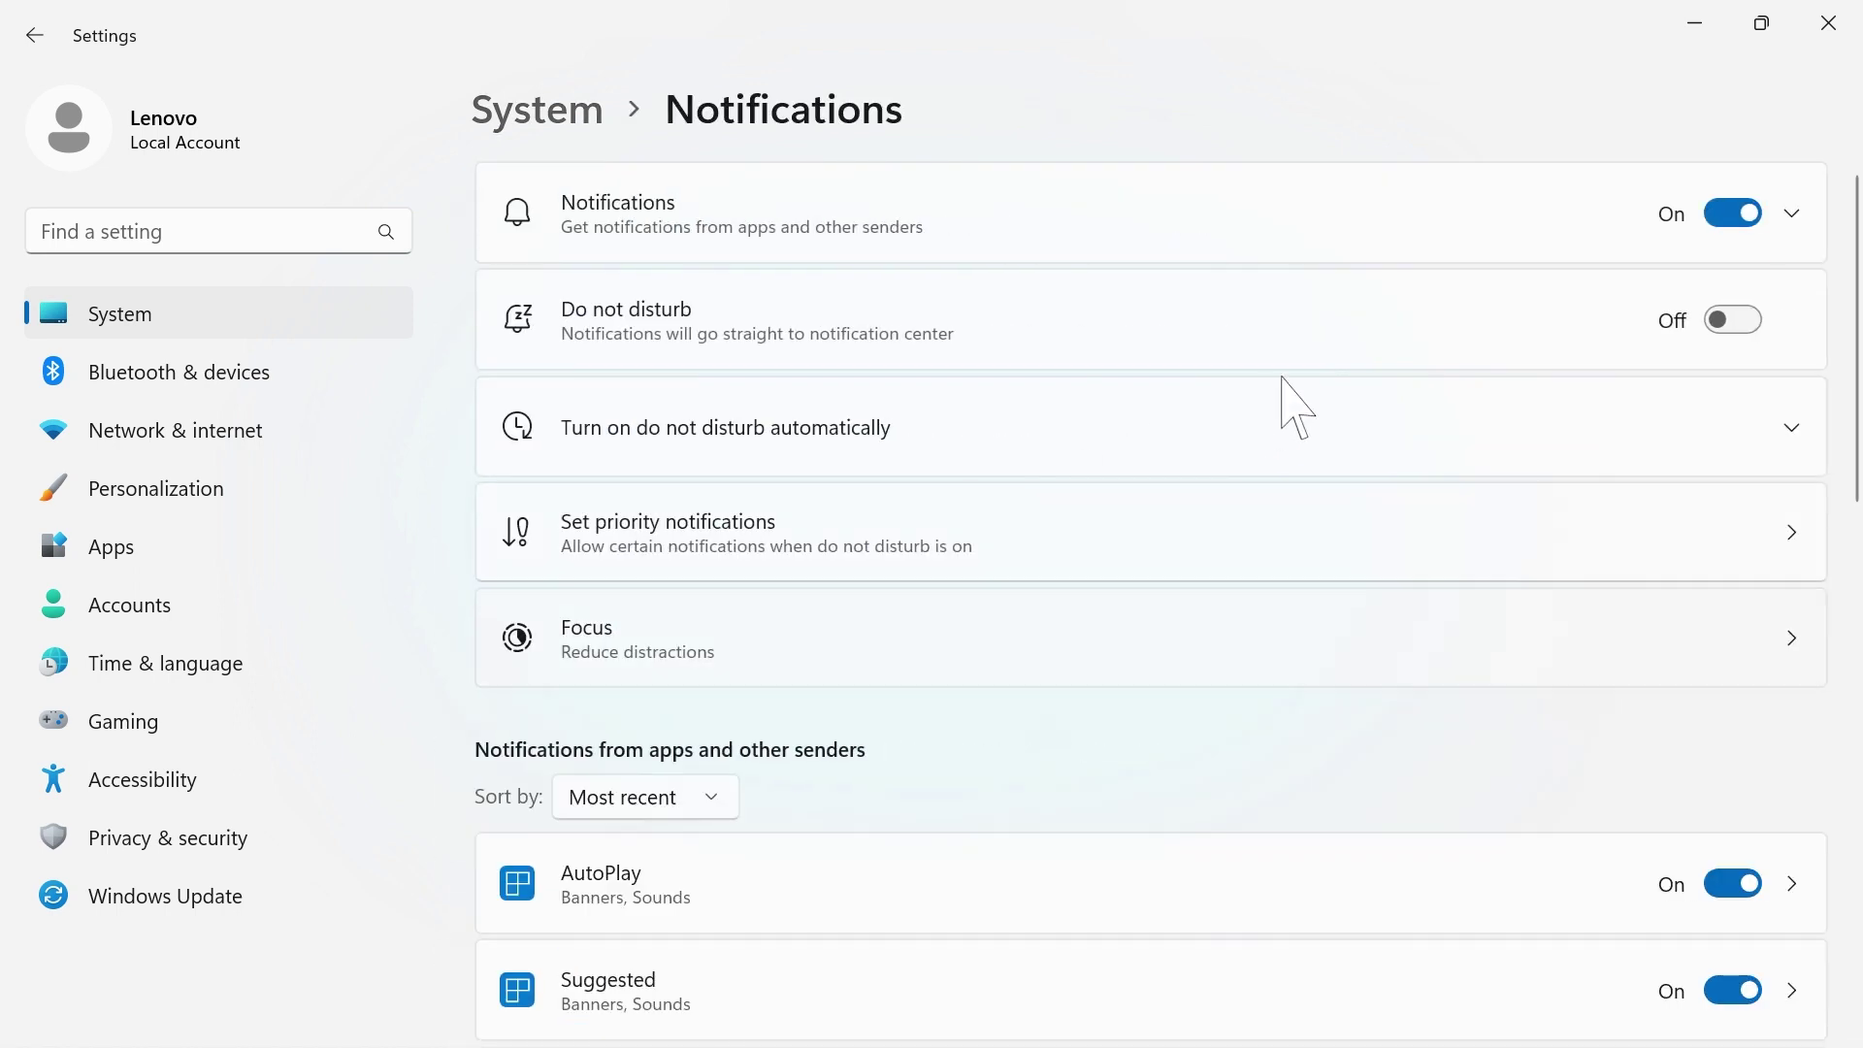
click(1748, 212)
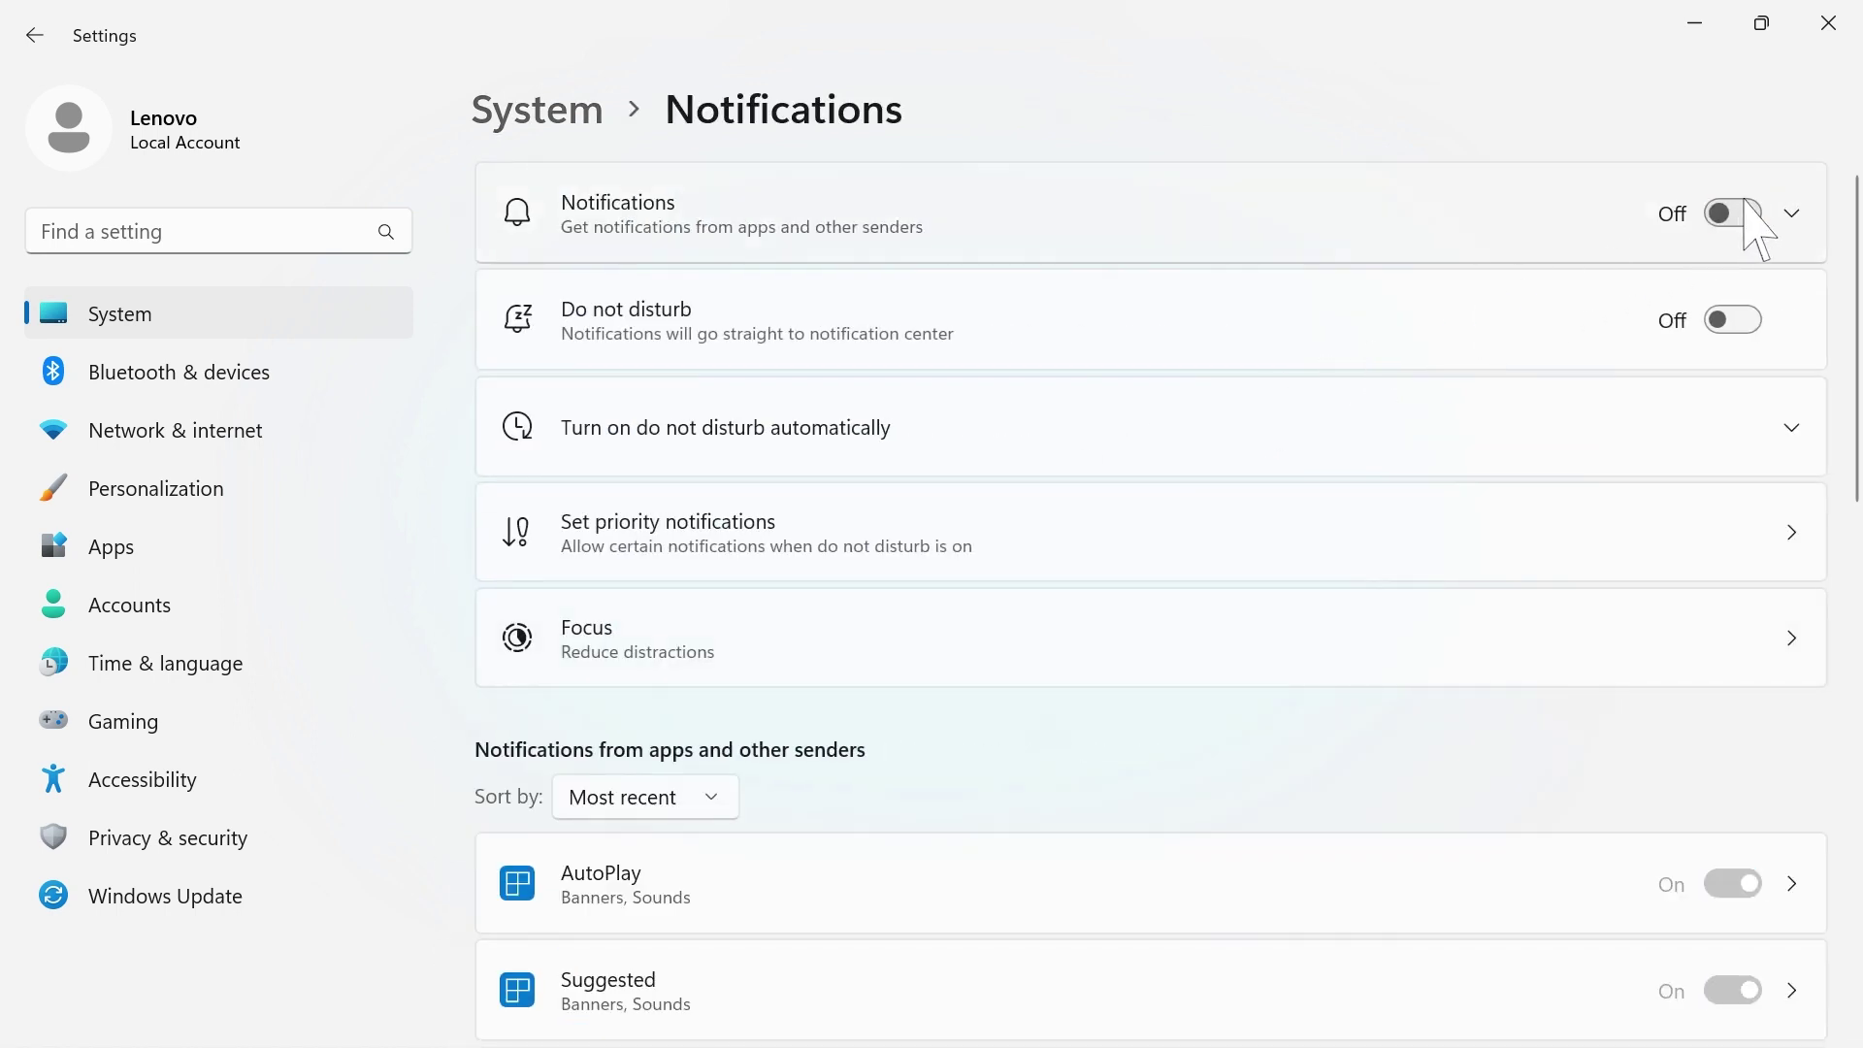
click(1747, 211)
click(1743, 318)
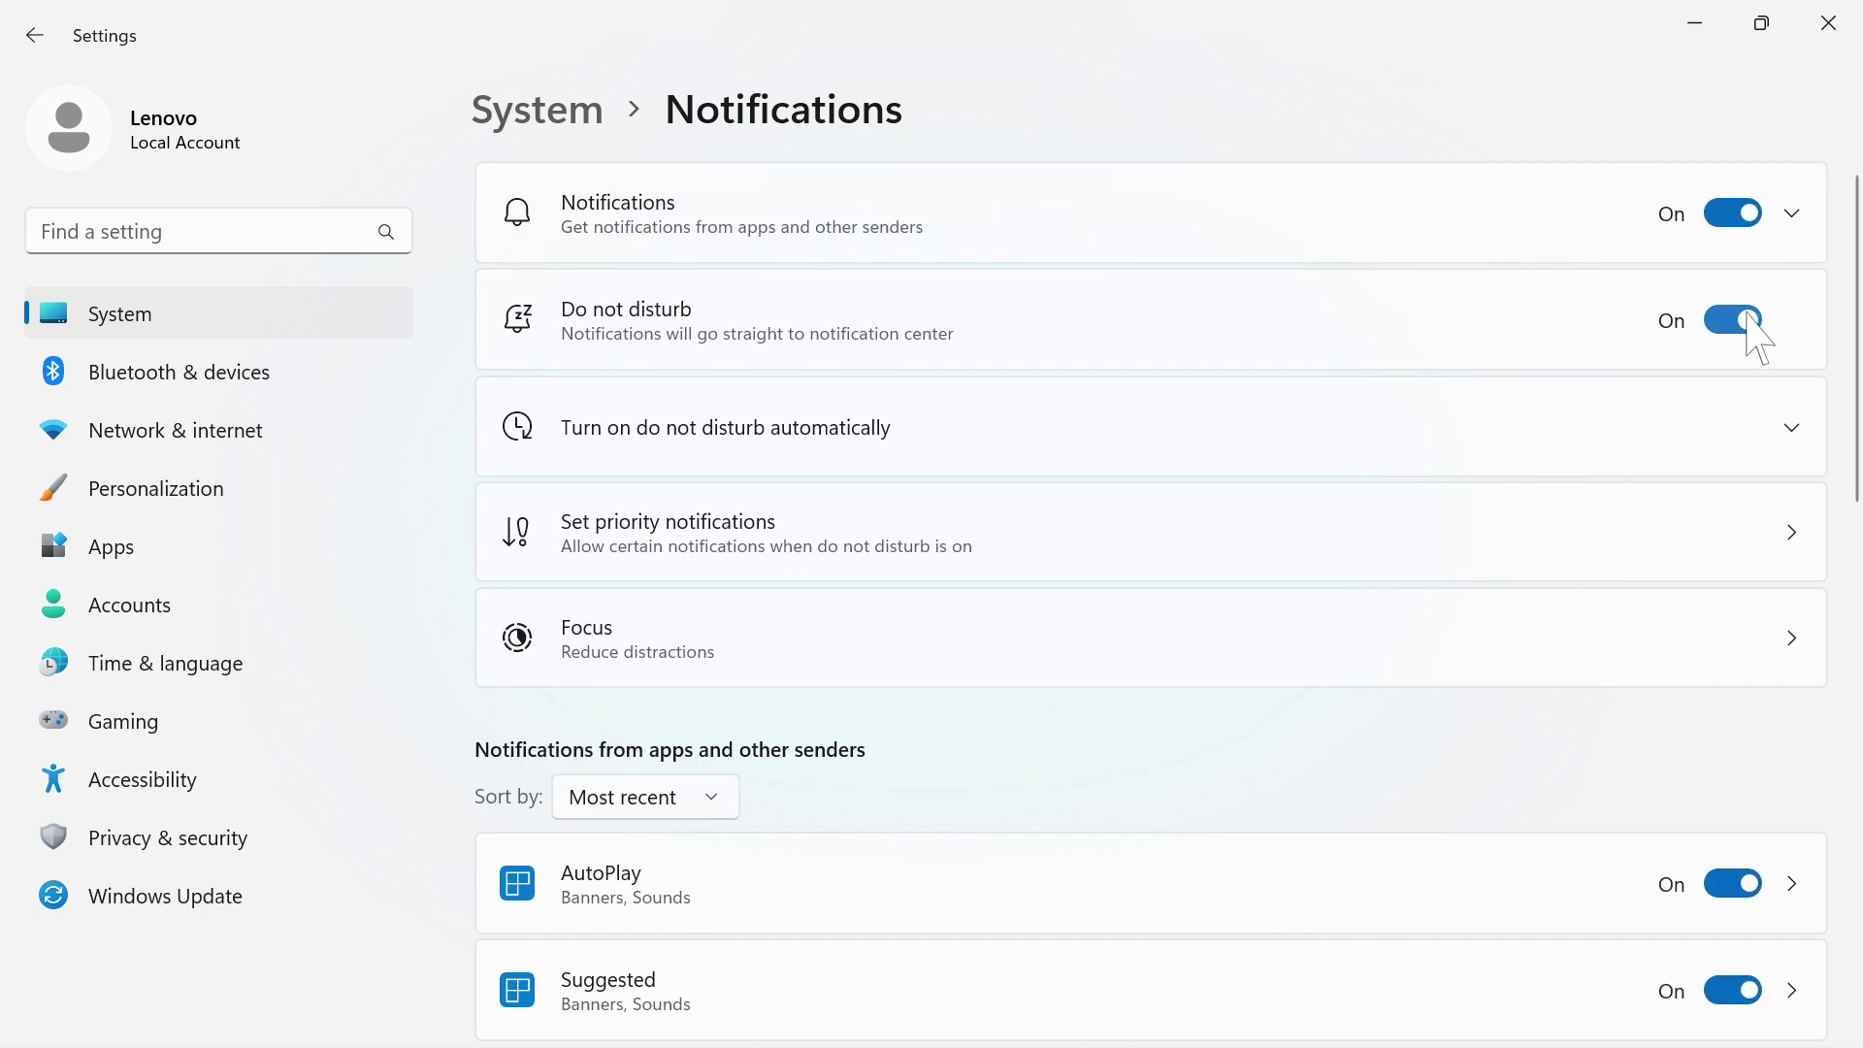
click(1743, 325)
Expand and collapse the automatic Do not disturb rules, then view priority notifications.
click(1705, 428)
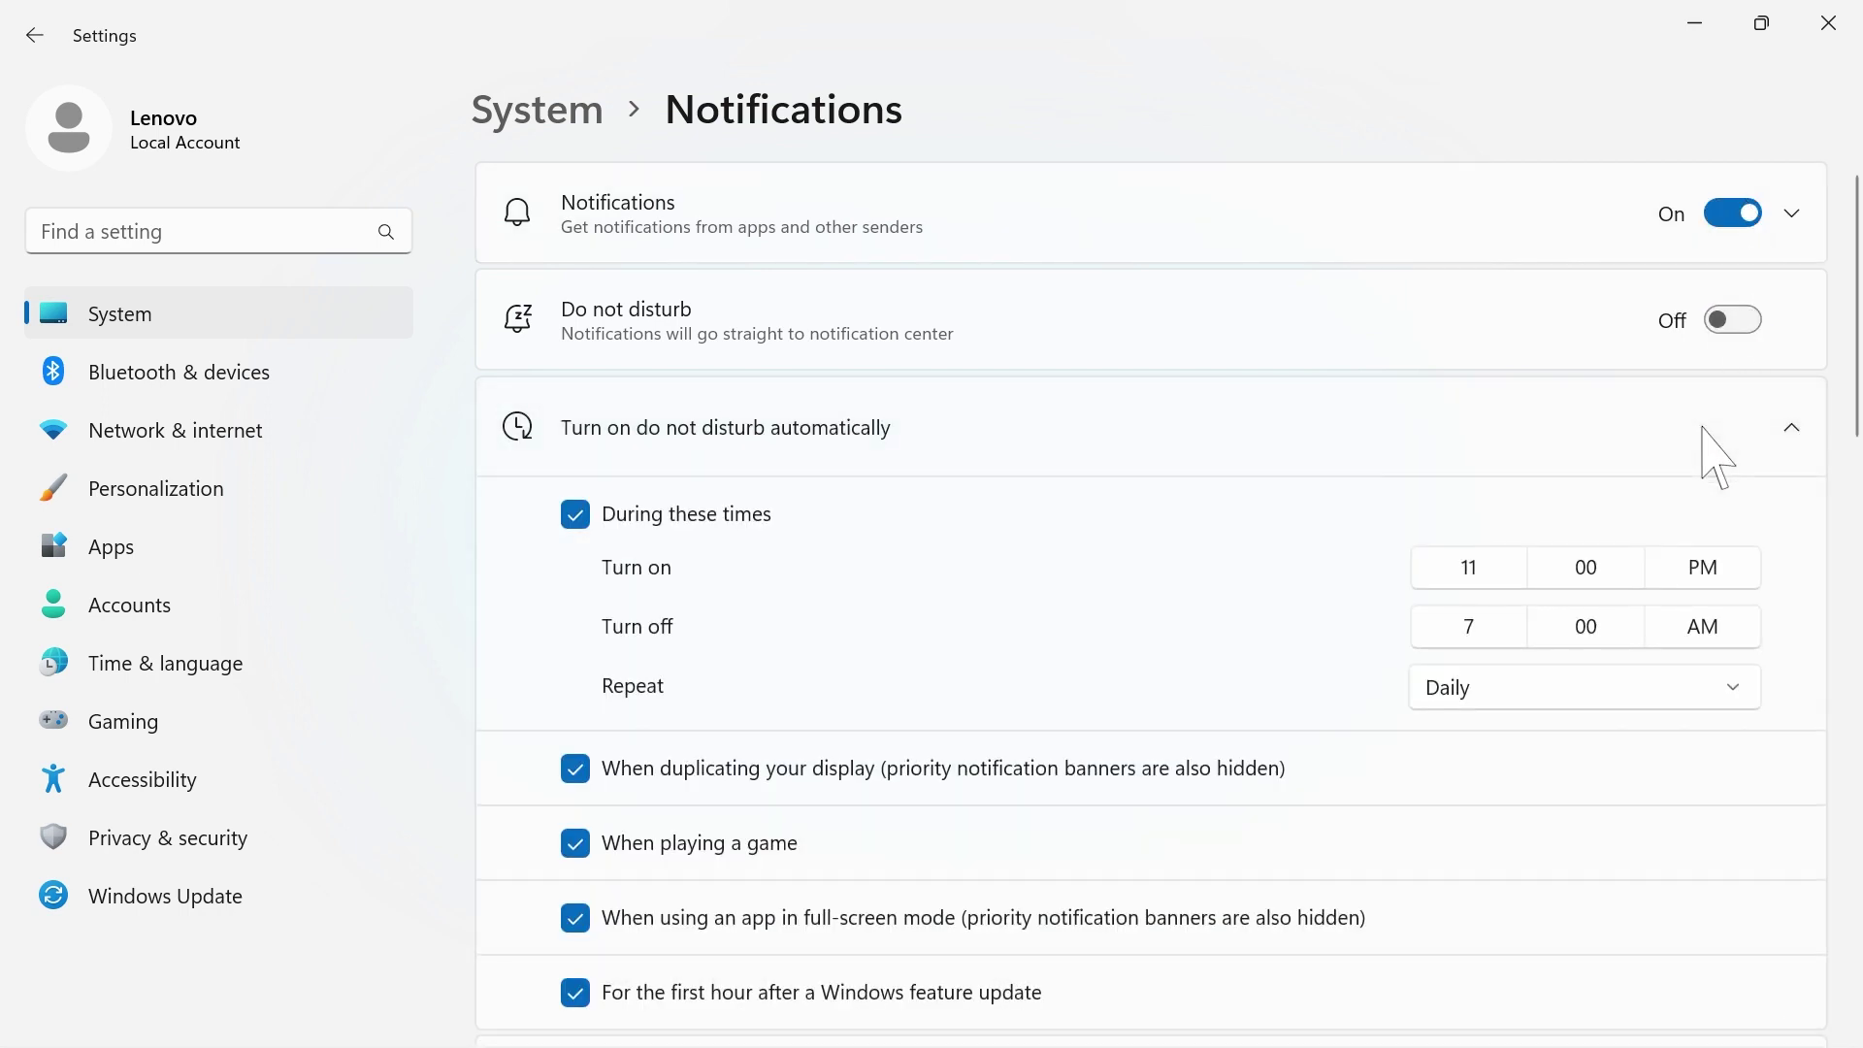
click(1705, 428)
click(1570, 541)
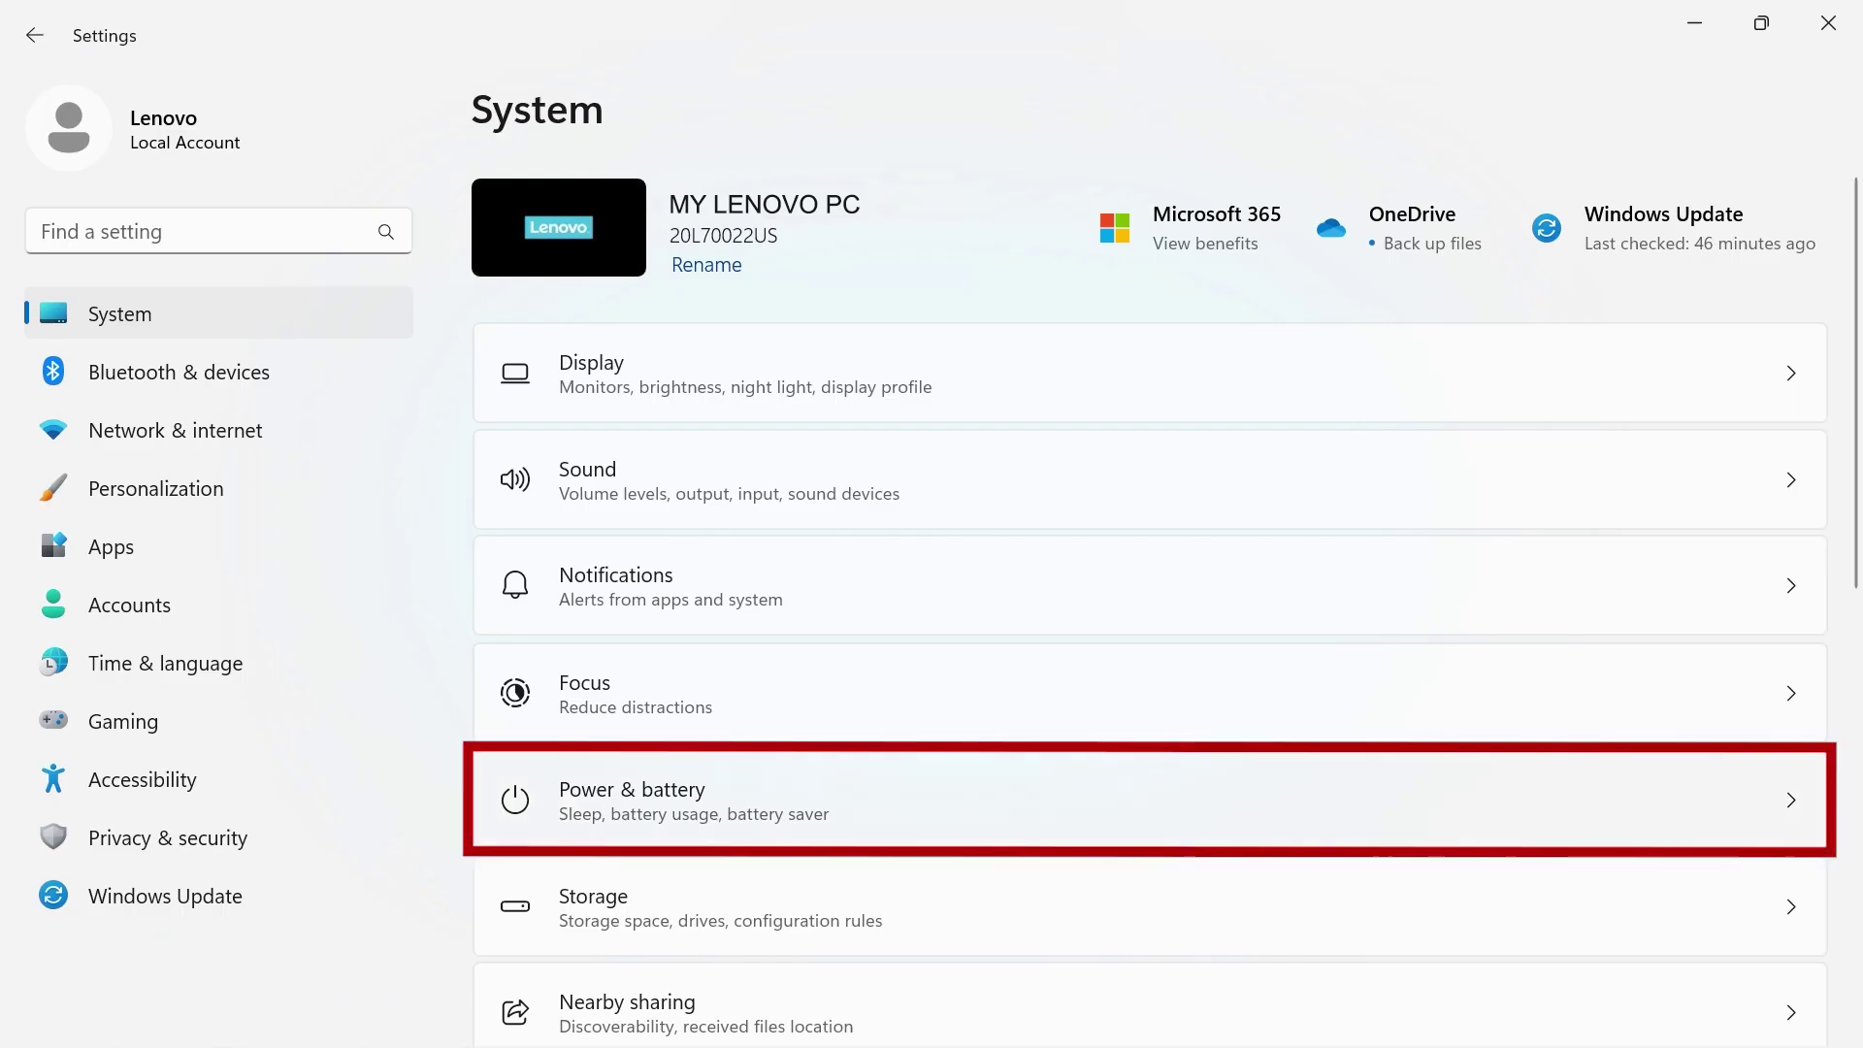
In Power & battery, review screen and sleep timeouts and keep the Balanced power mode.
click(1058, 799)
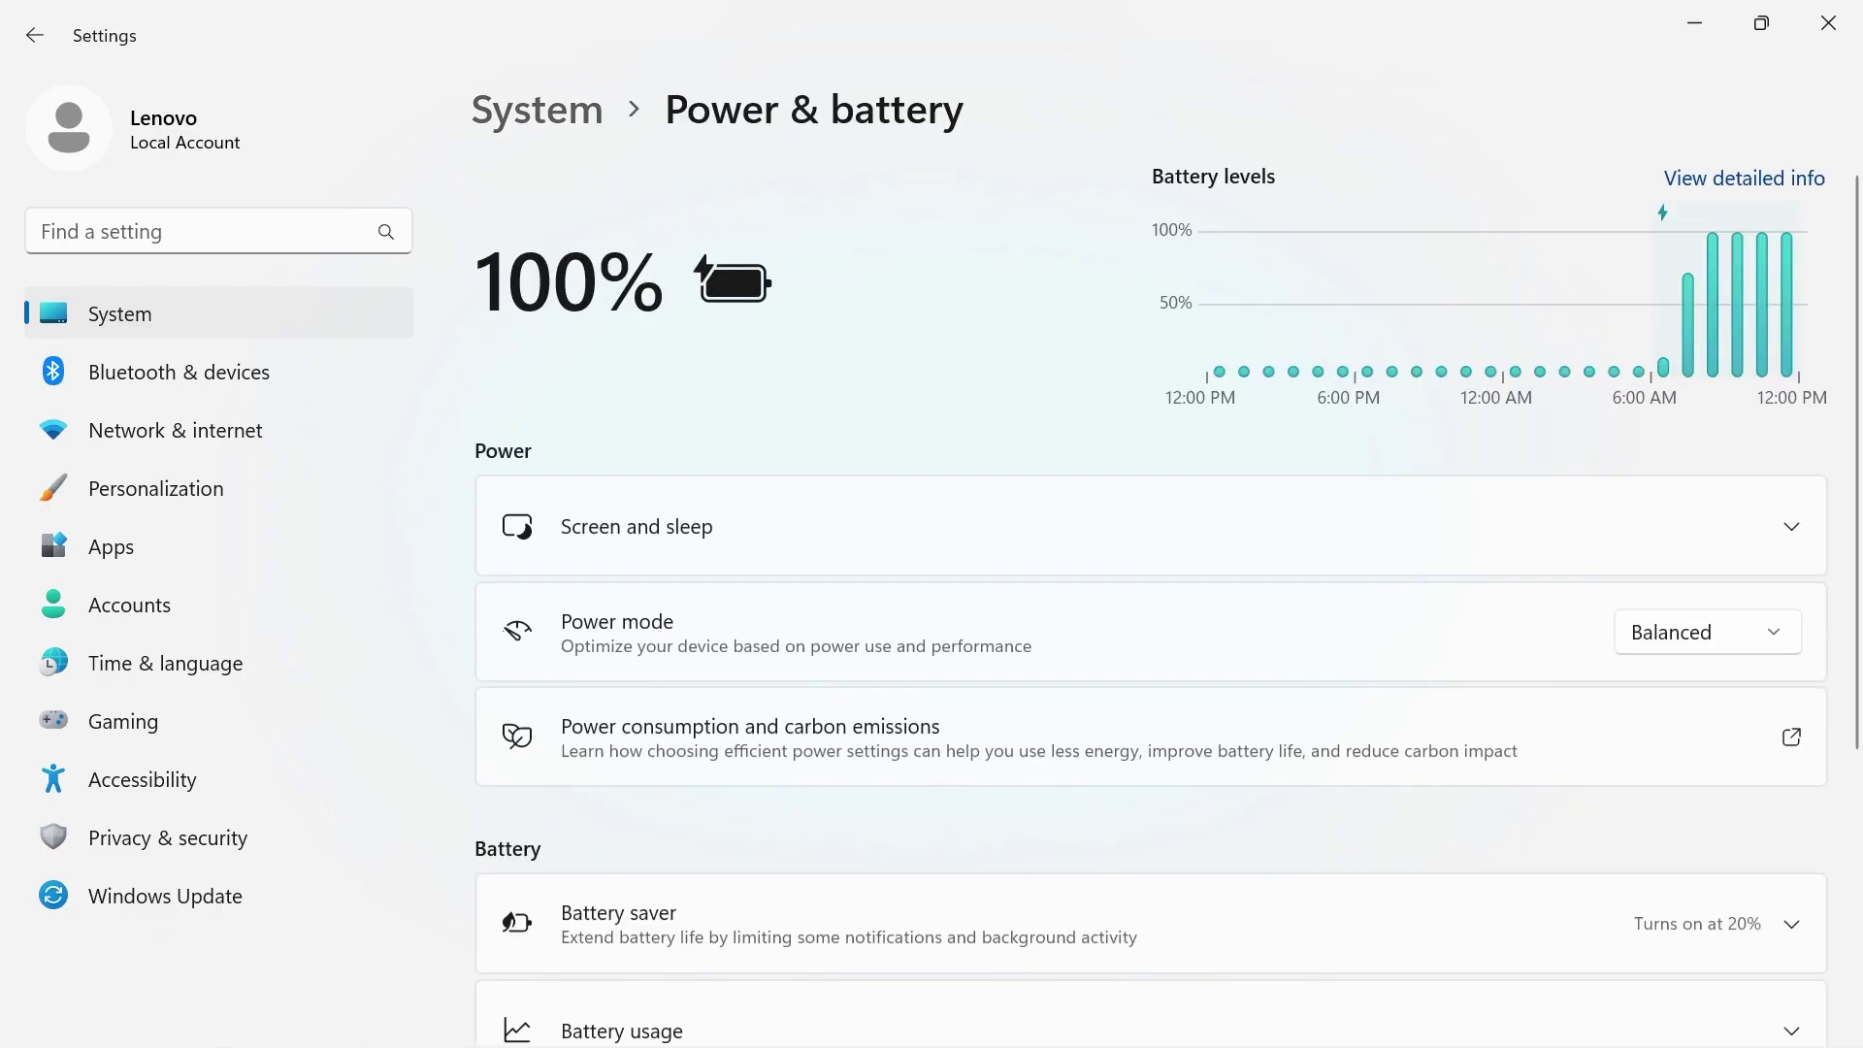
click(965, 522)
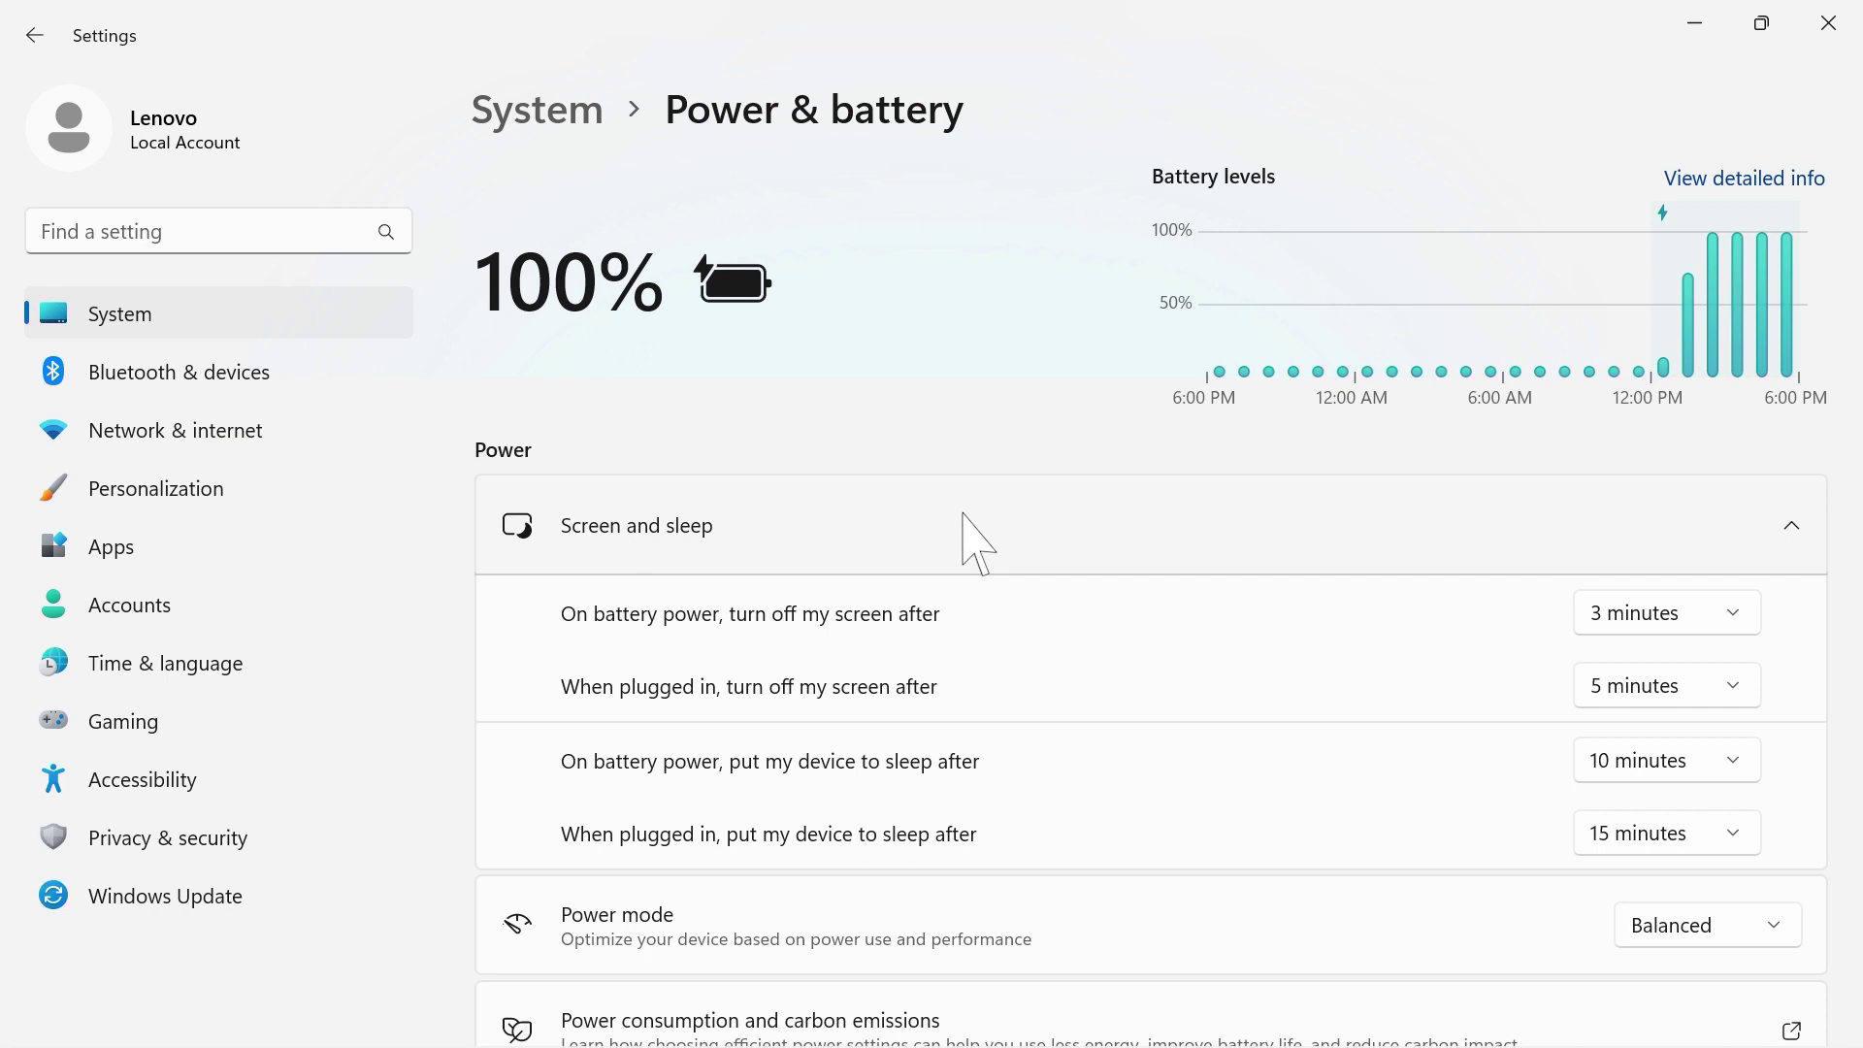
click(963, 516)
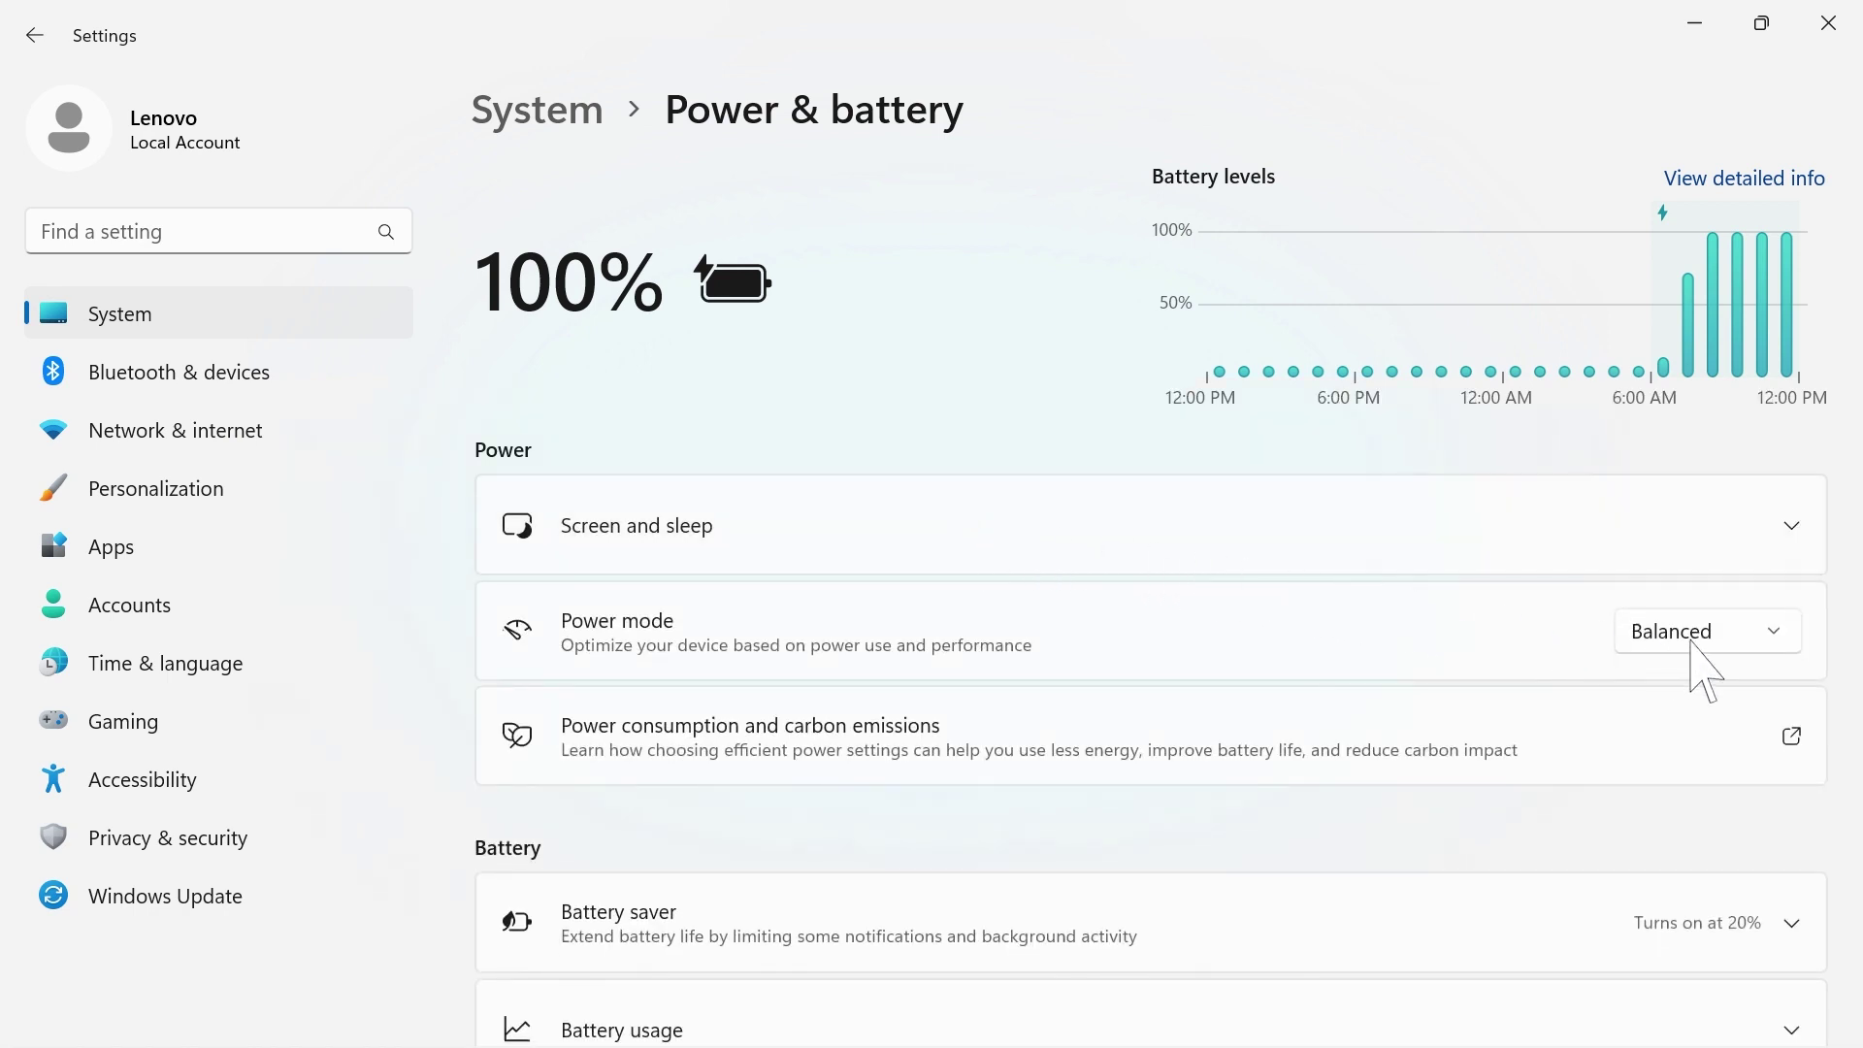
click(1693, 644)
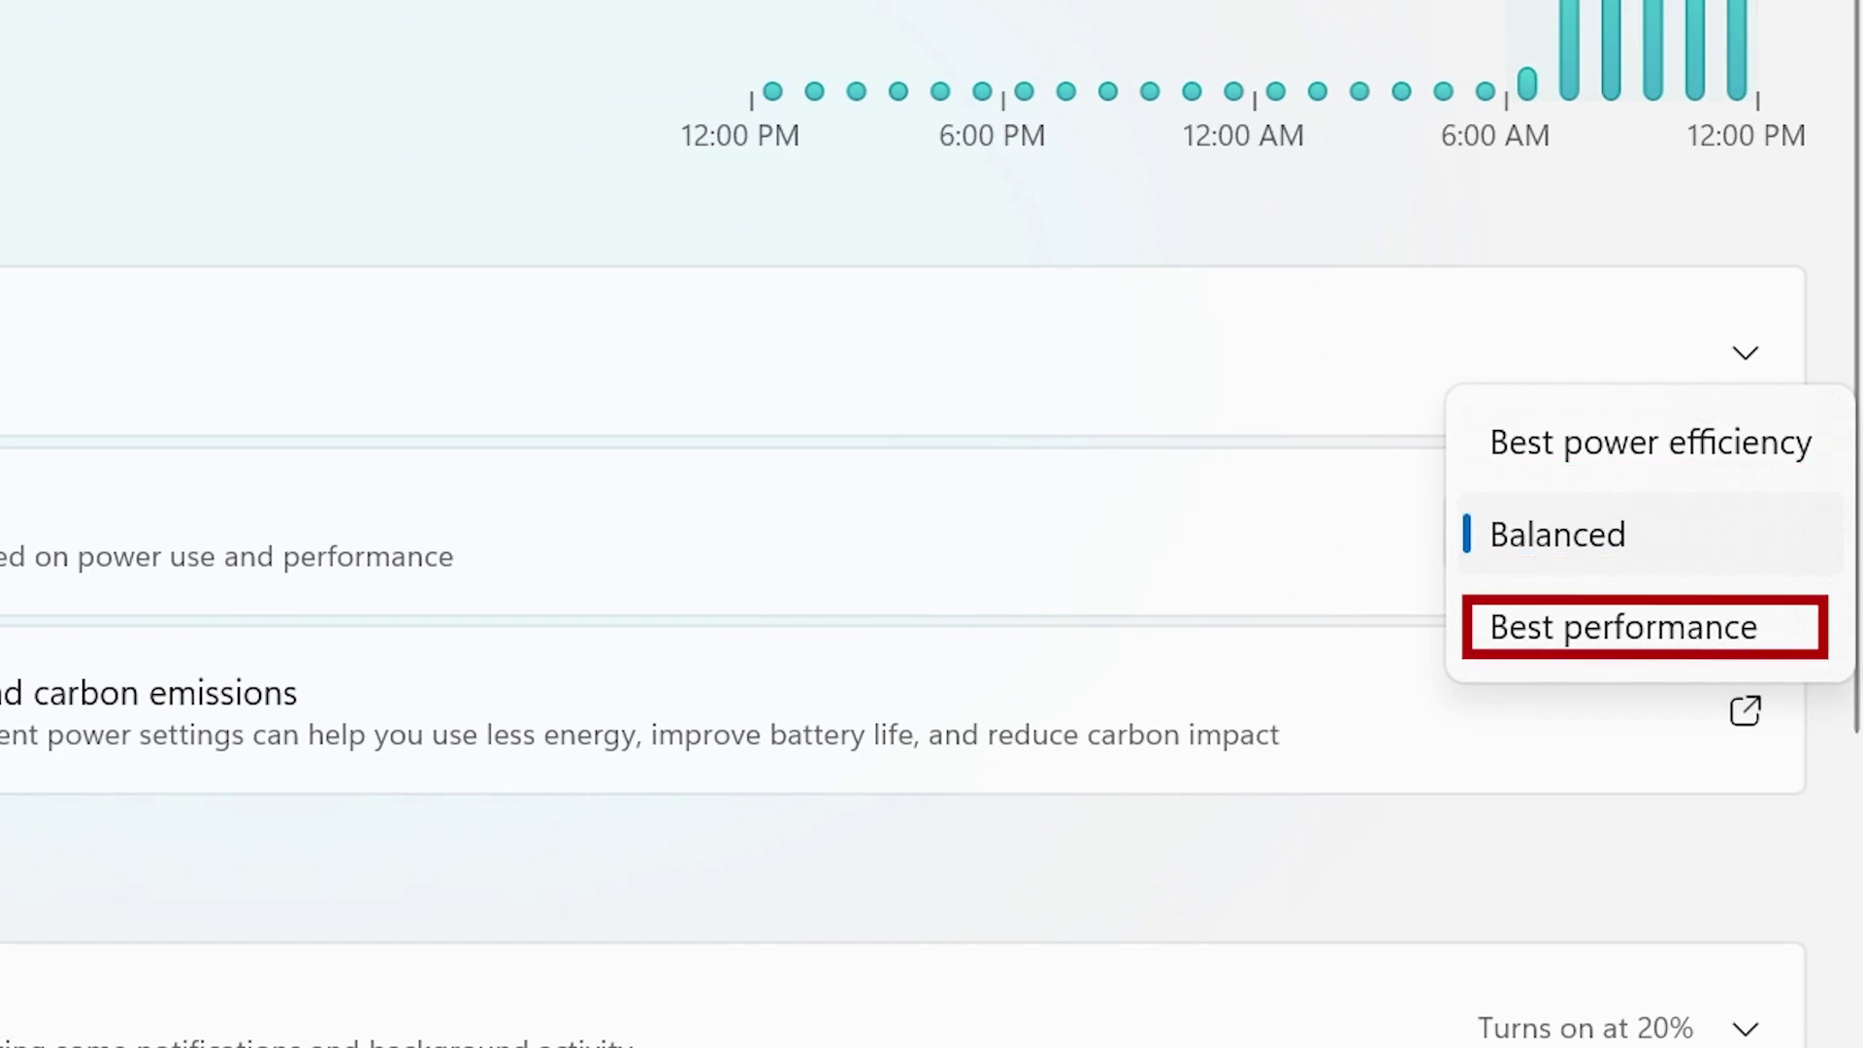
key(Escape)
Check the Battery saver options, keeping the 20% threshold.
scroll(1216, 567, down, 3)
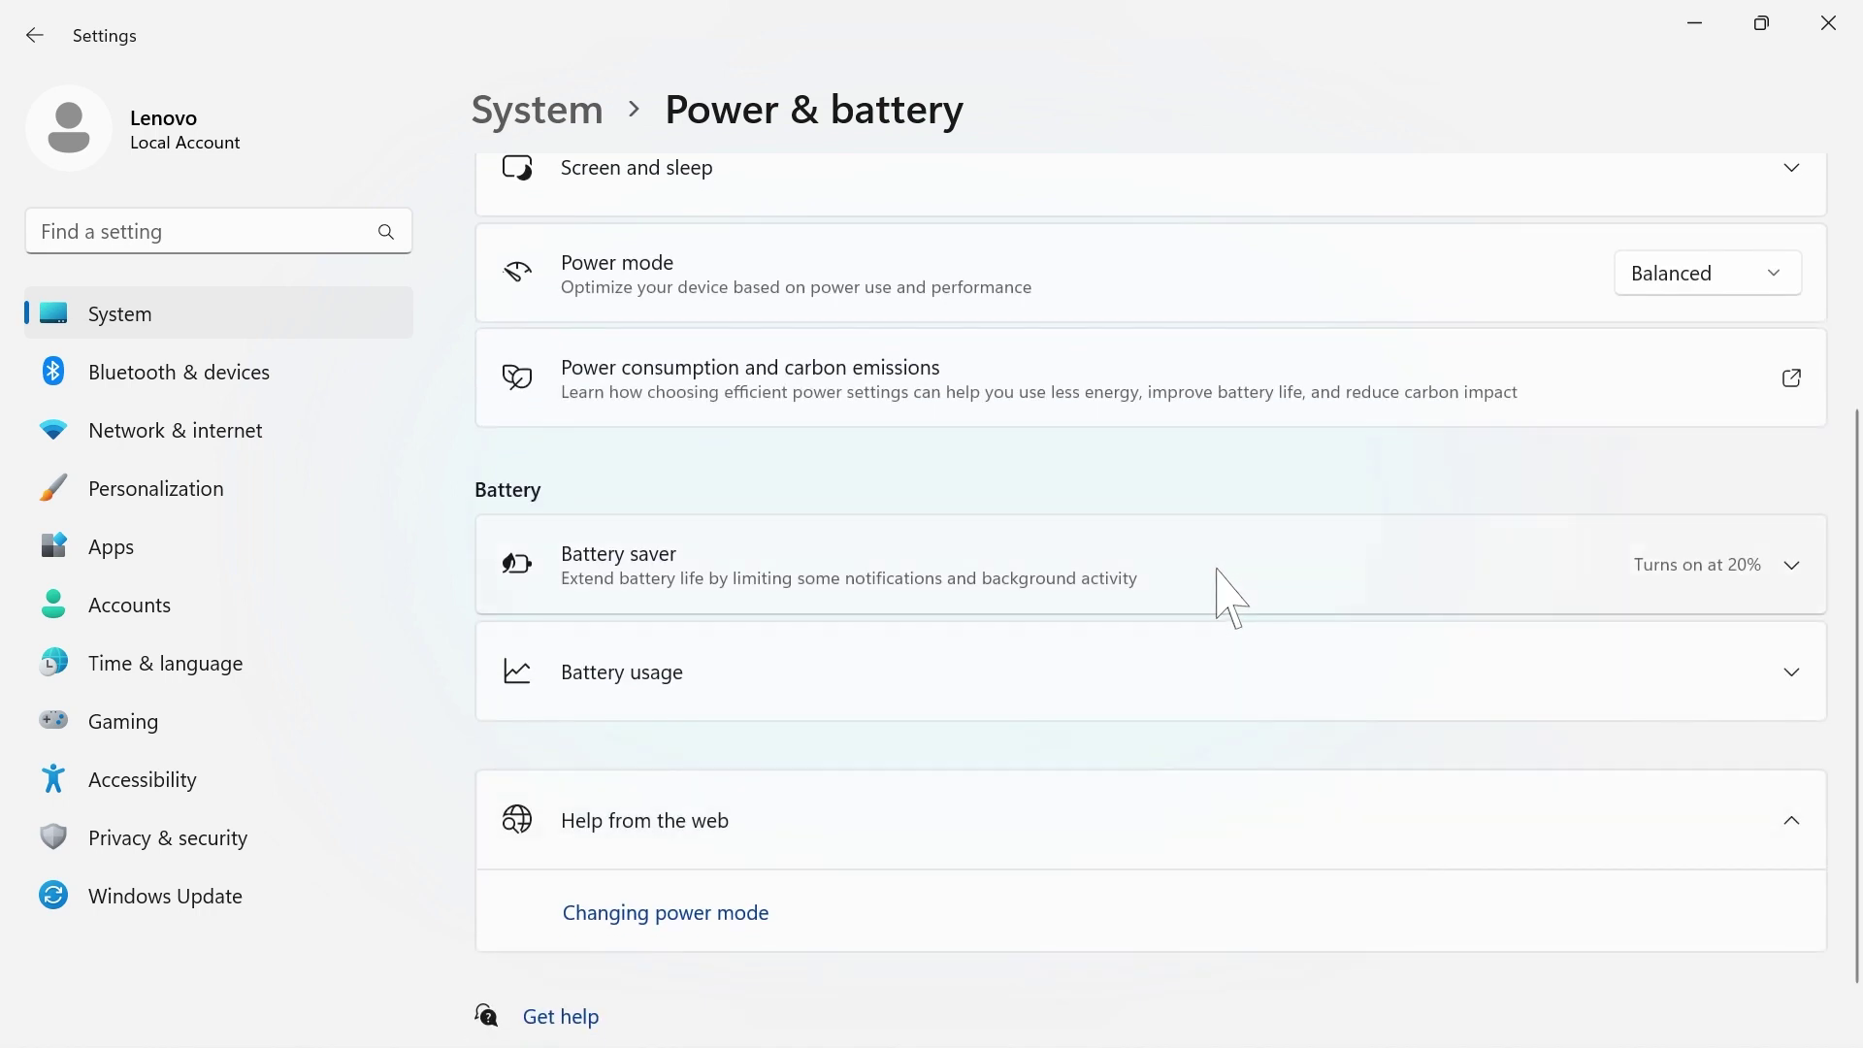
click(1217, 569)
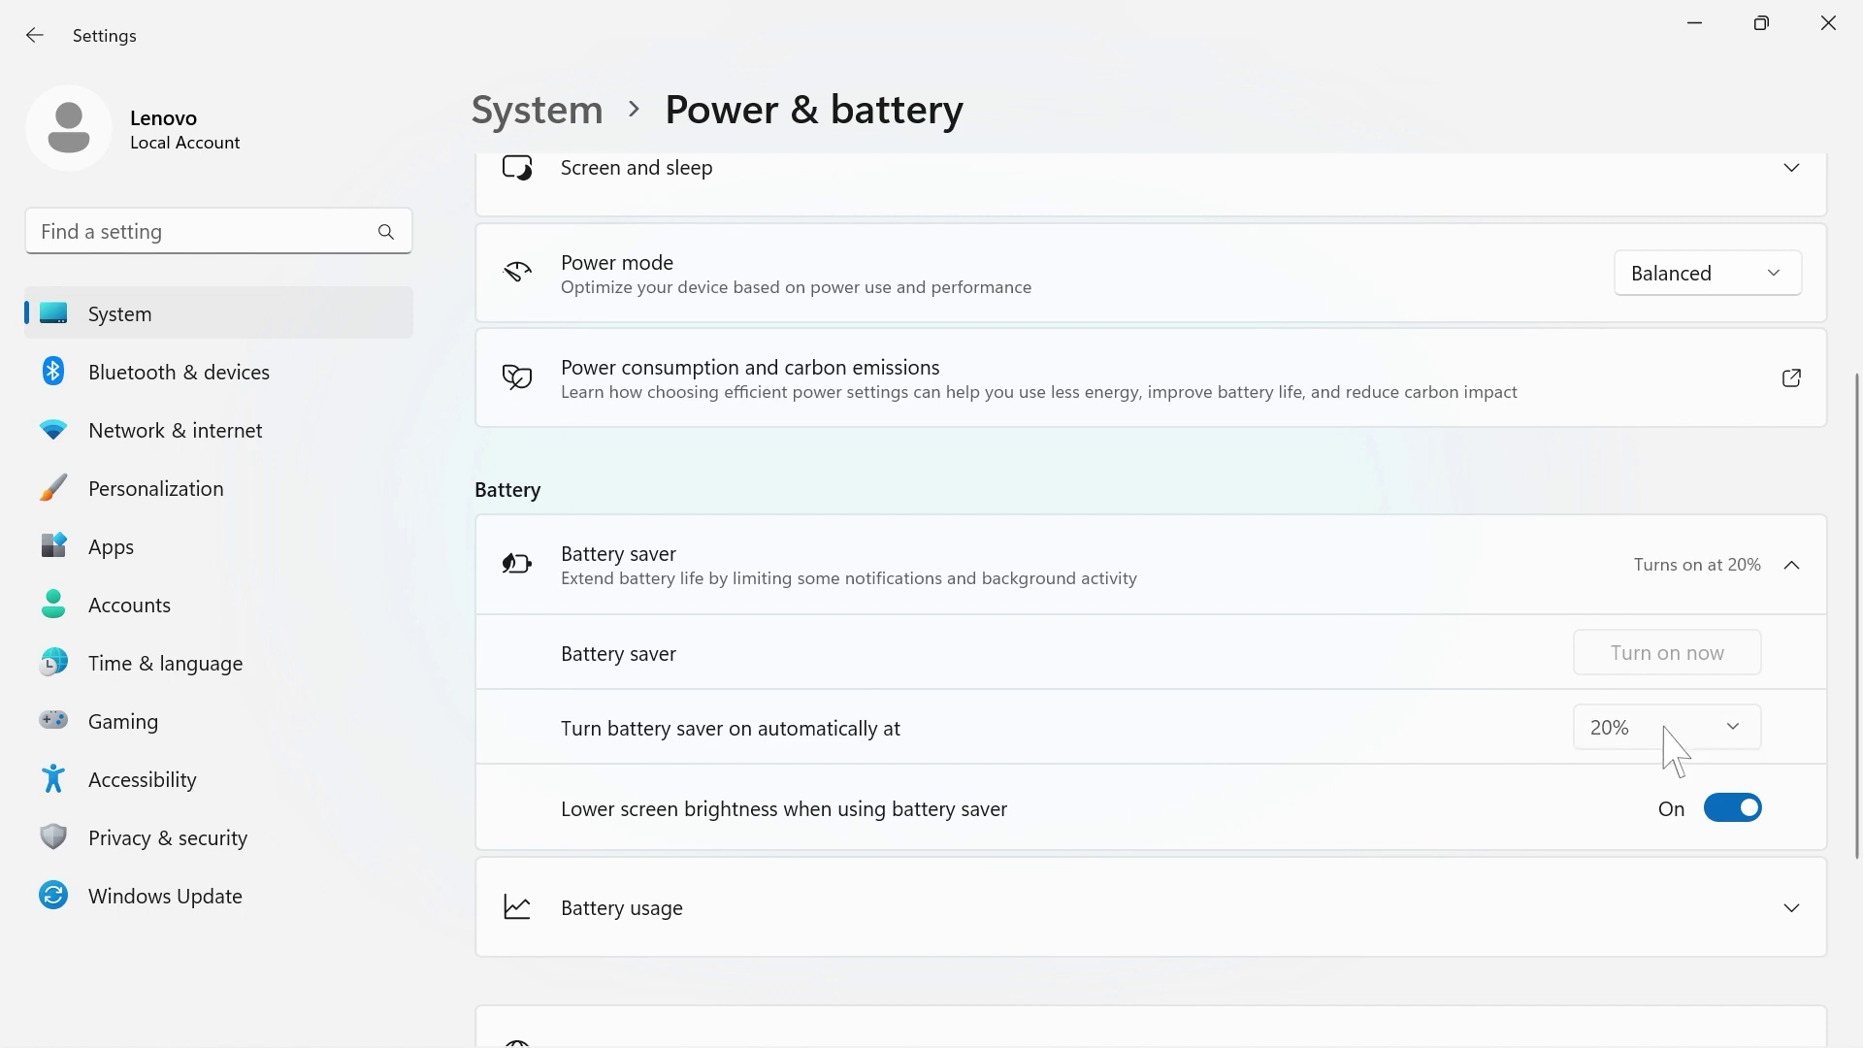
click(1663, 736)
click(1660, 728)
key(shift+Tab)
key(space)
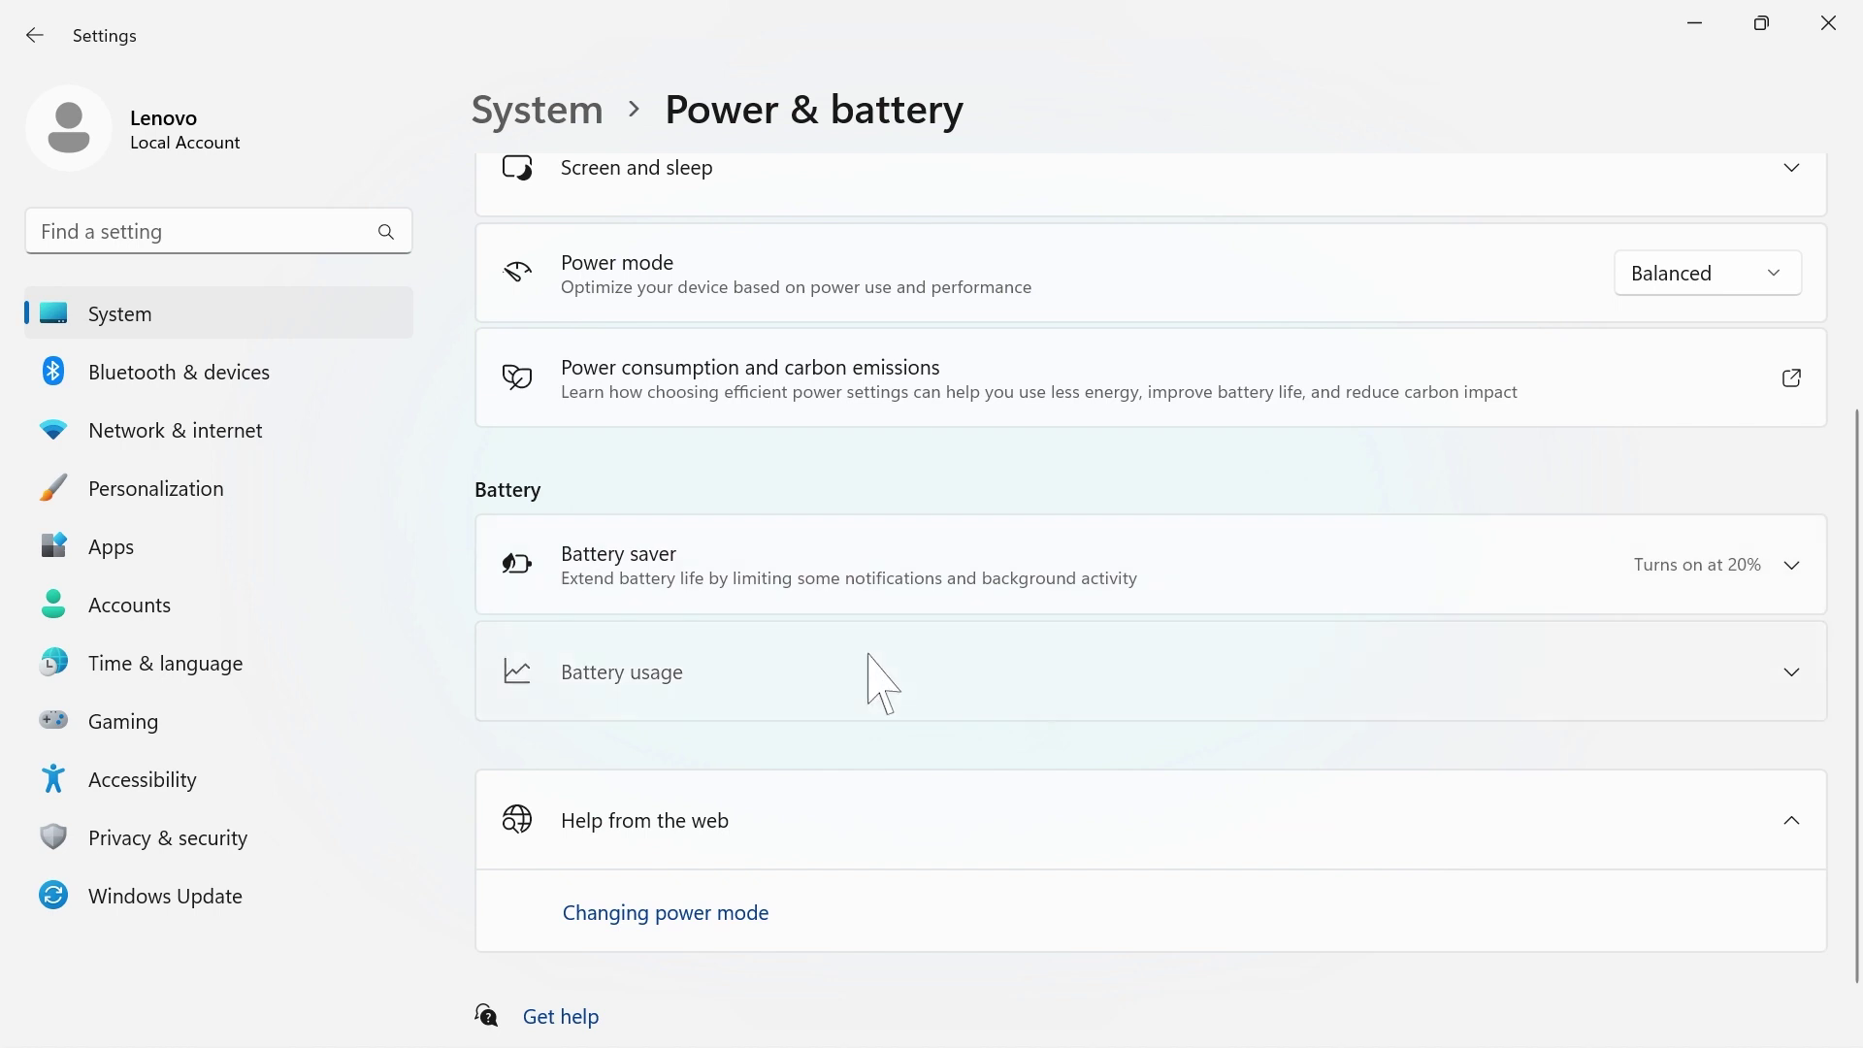
Switch the battery levels chart from Last 24 hours to Last 7 days.
click(869, 656)
scroll(869, 656, down, 3)
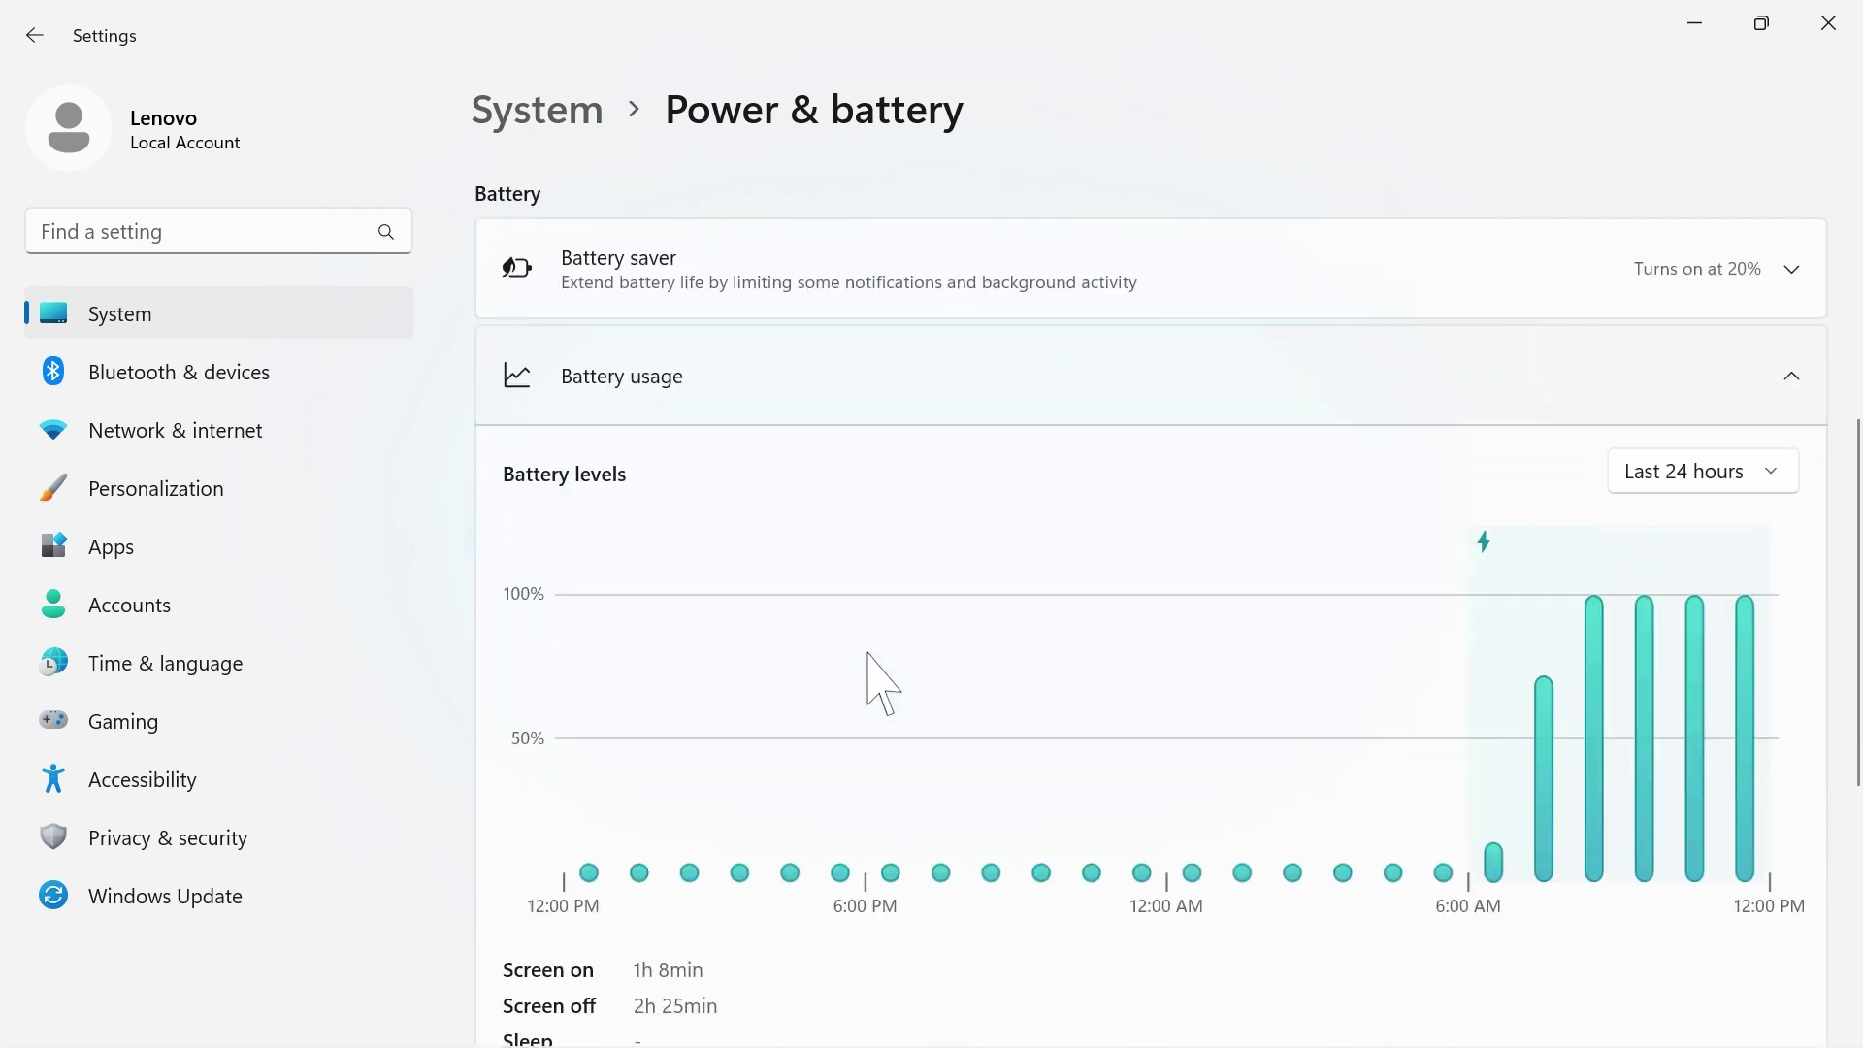
scroll(867, 660, down, 2)
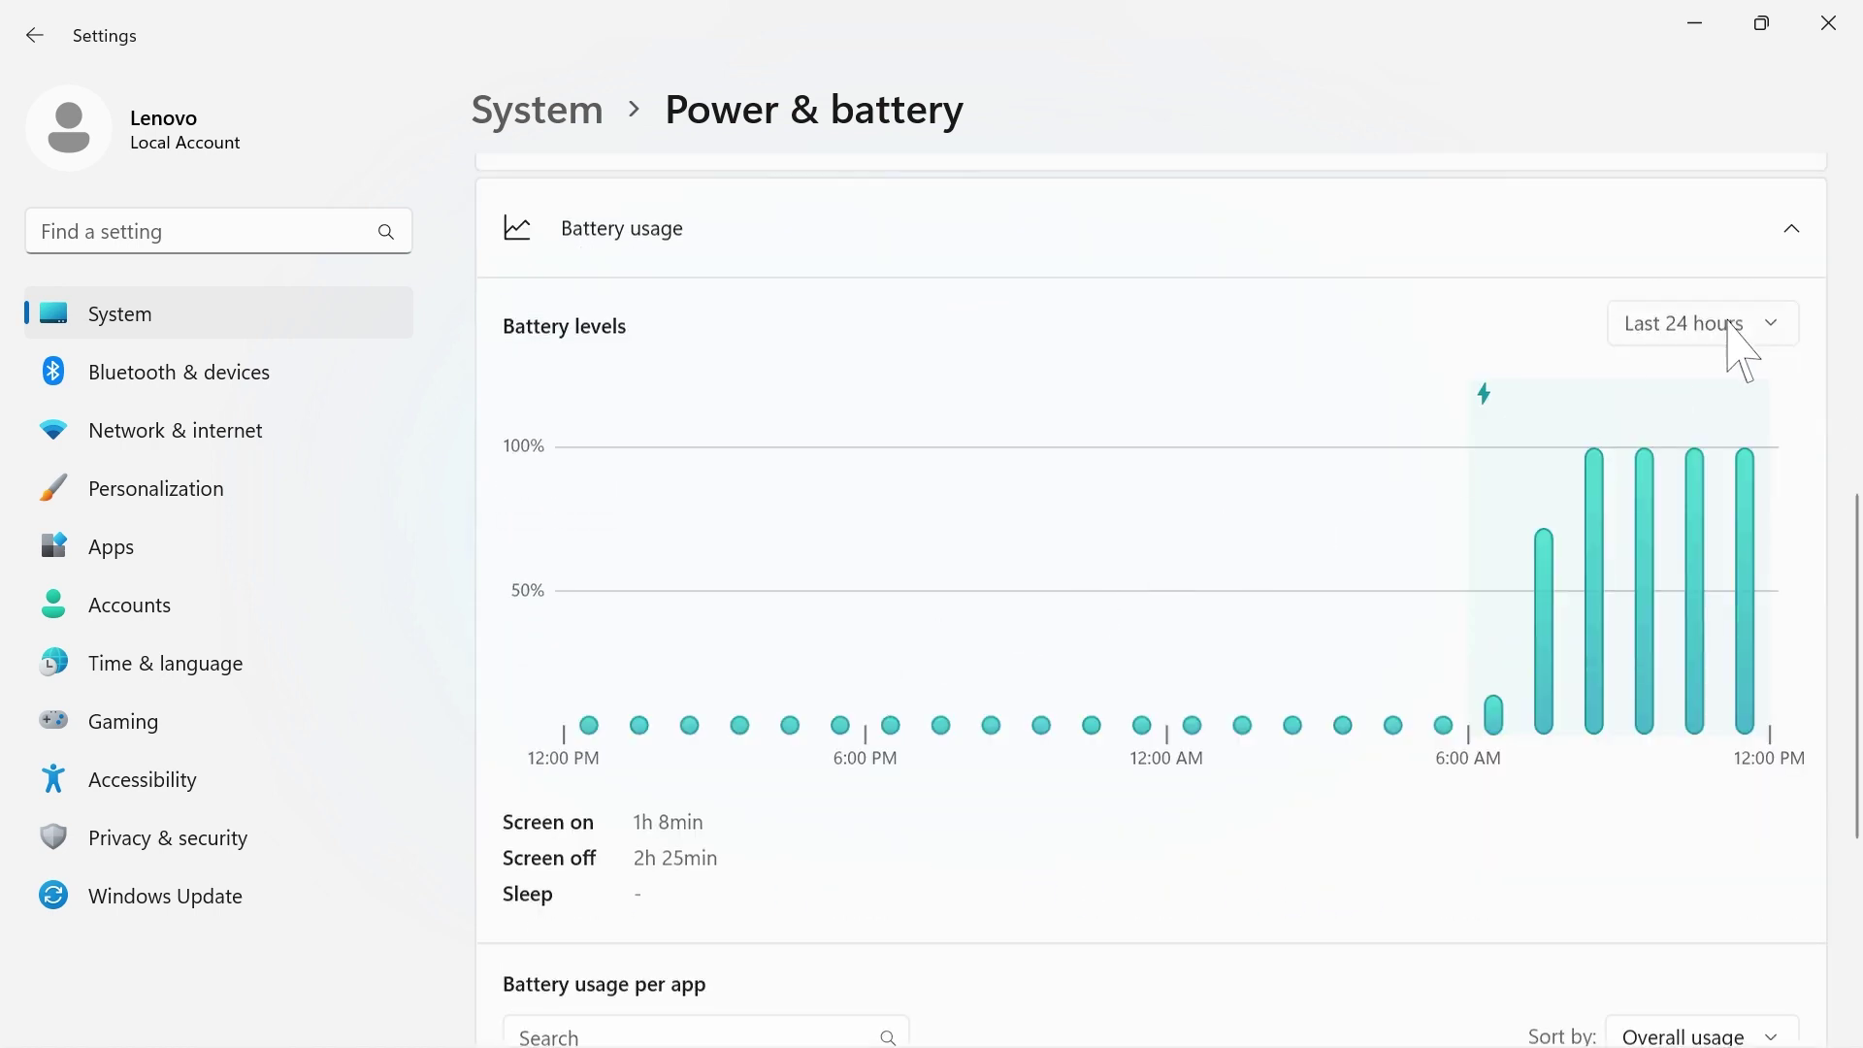
click(1728, 325)
click(1728, 379)
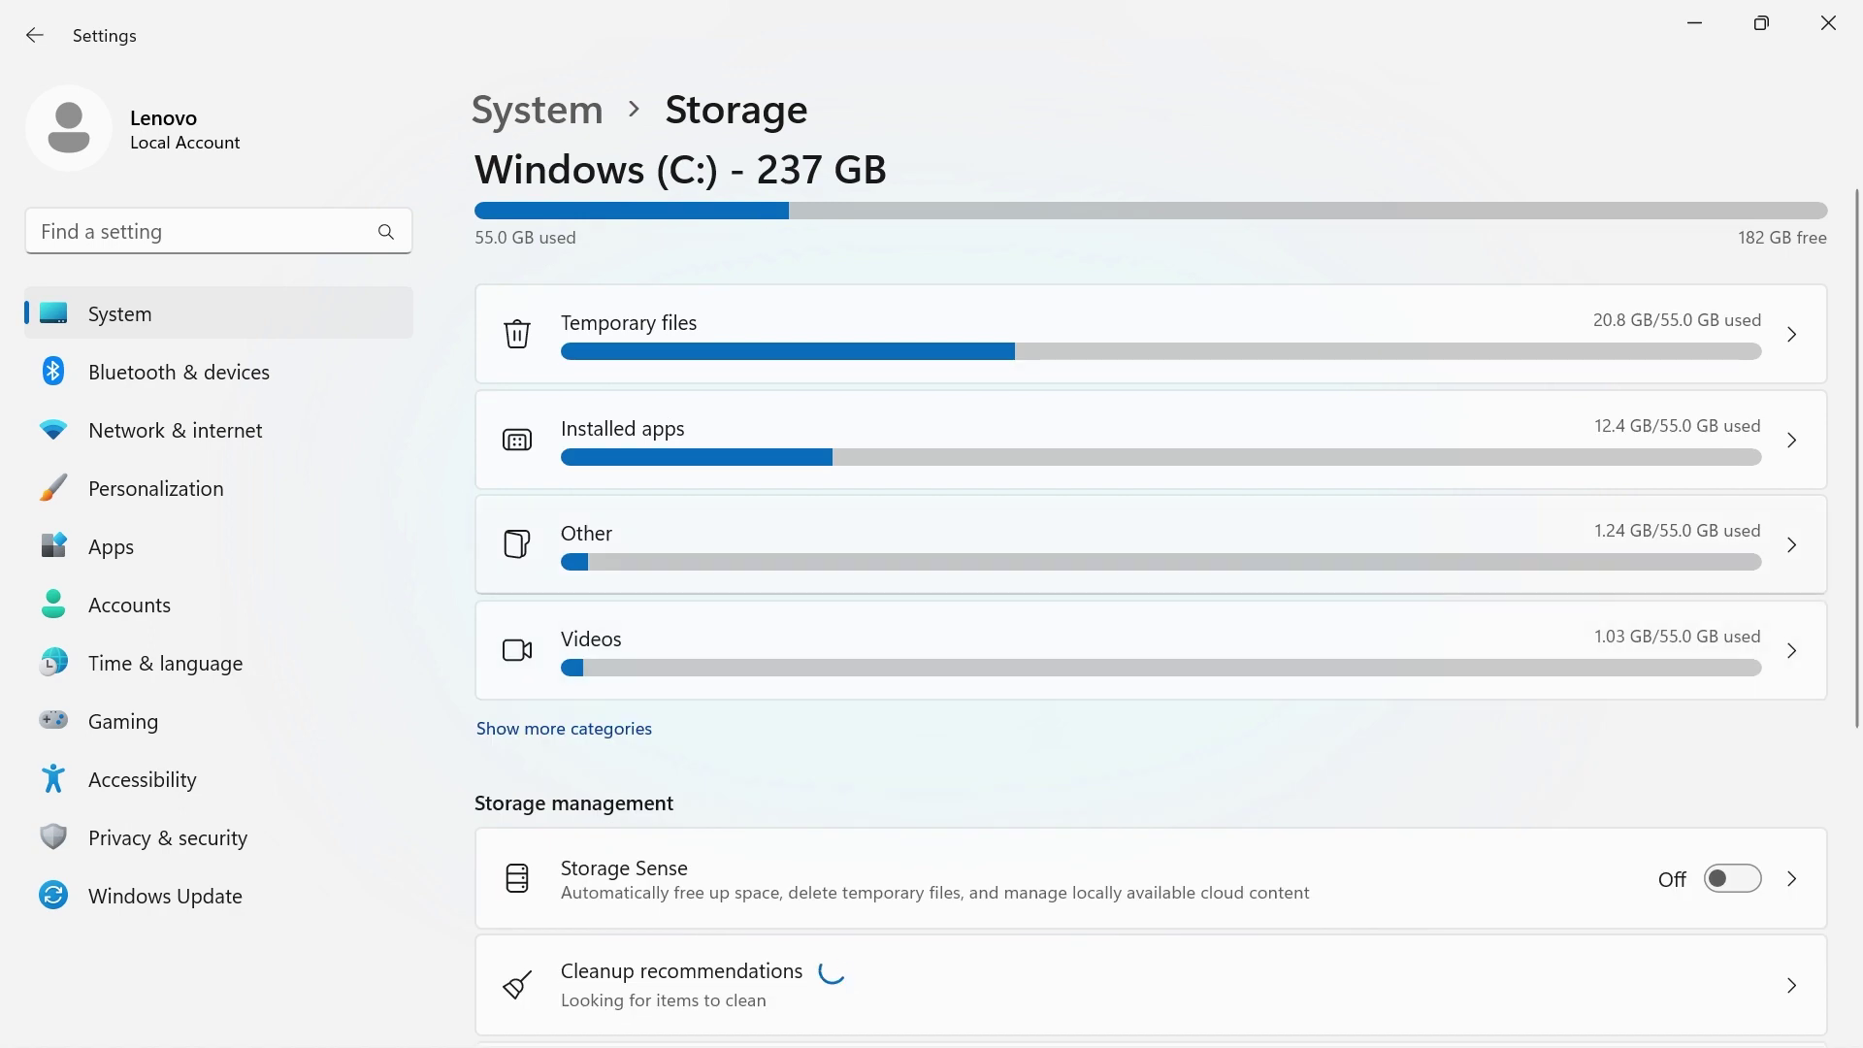
Review installed apps, Adobe Photoshop Express options, cleanup recommendations and advanced storage settings.
click(622, 429)
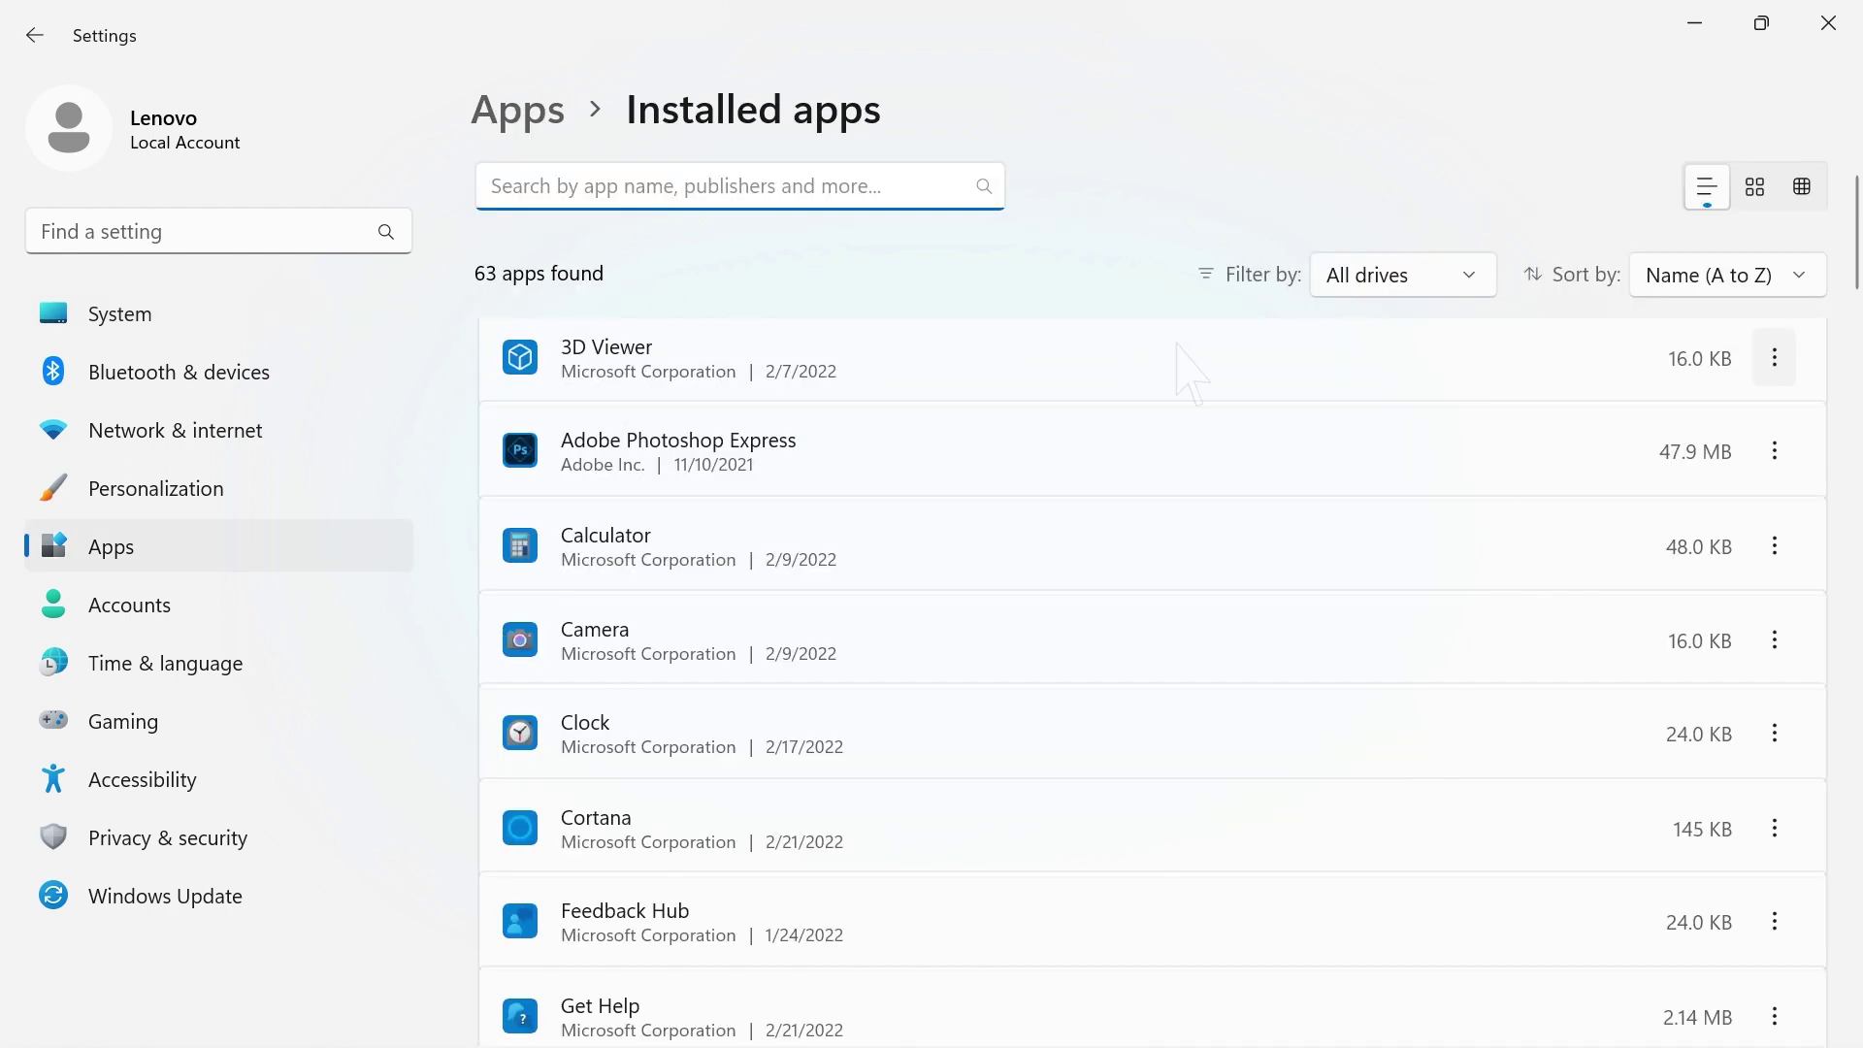
click(1774, 452)
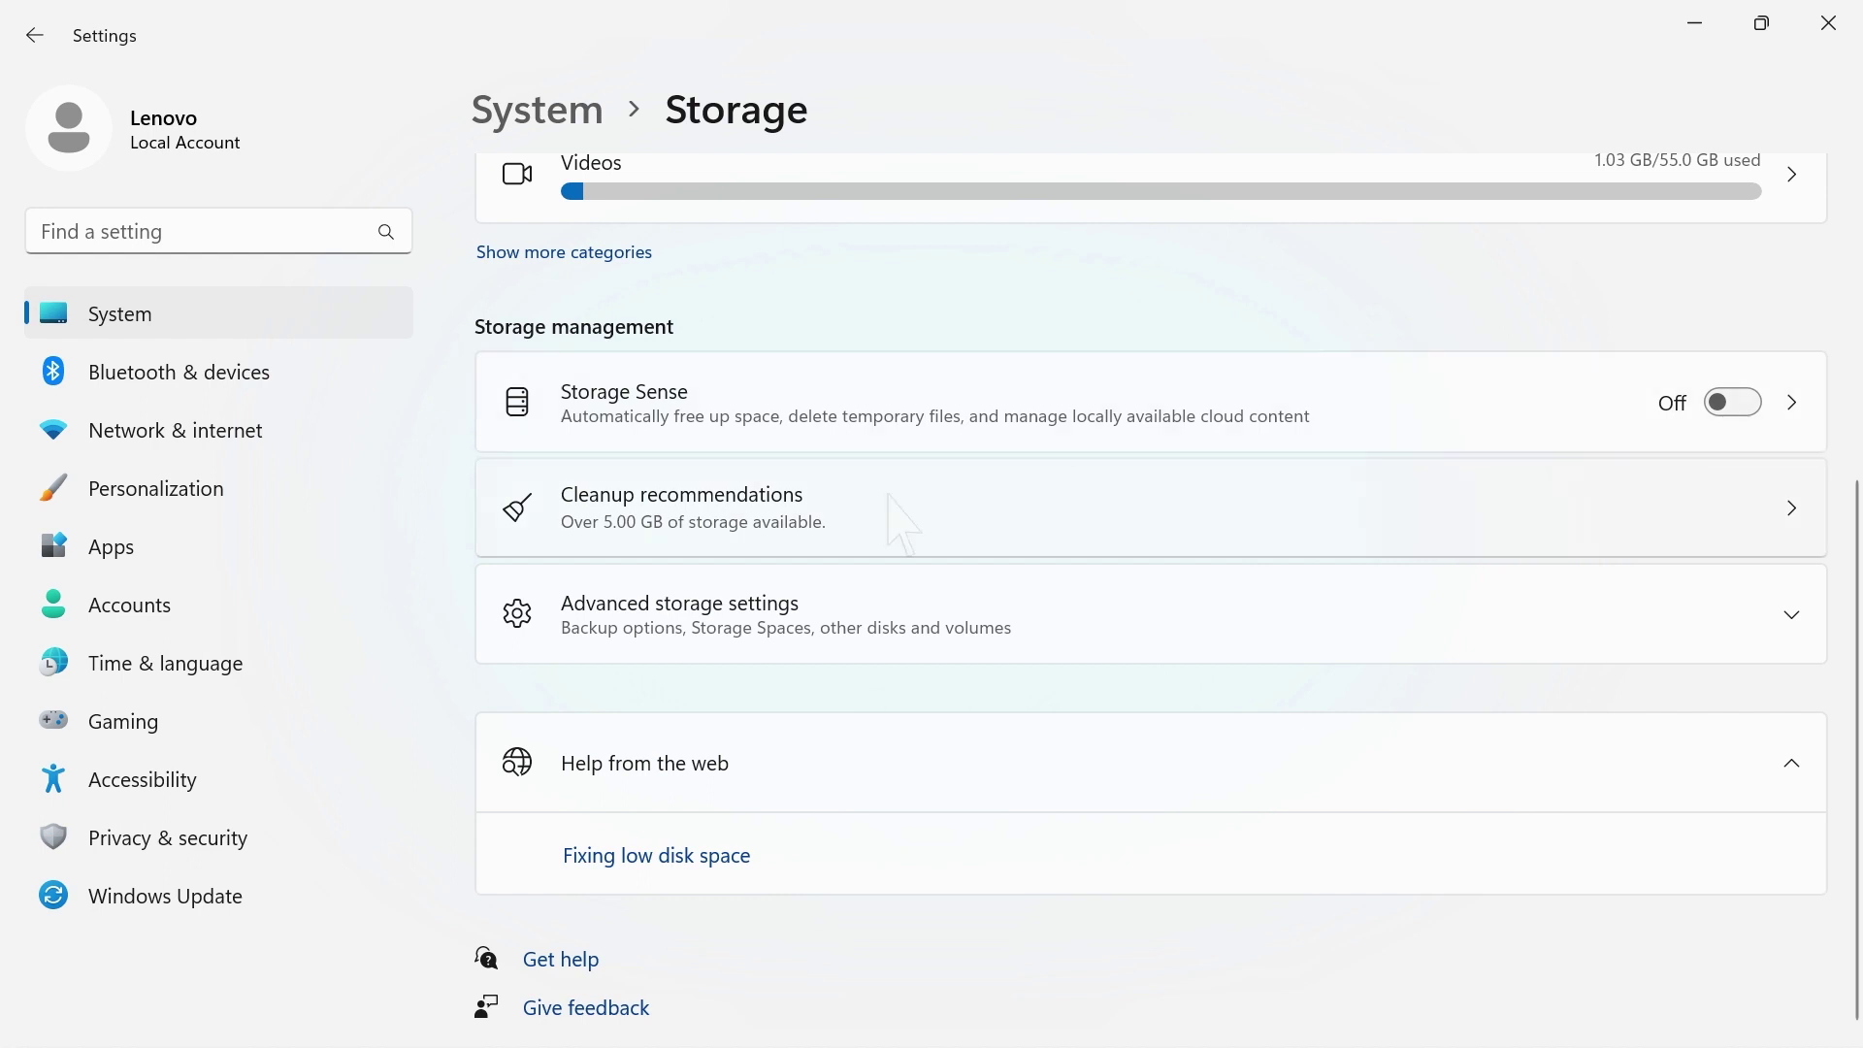
click(888, 499)
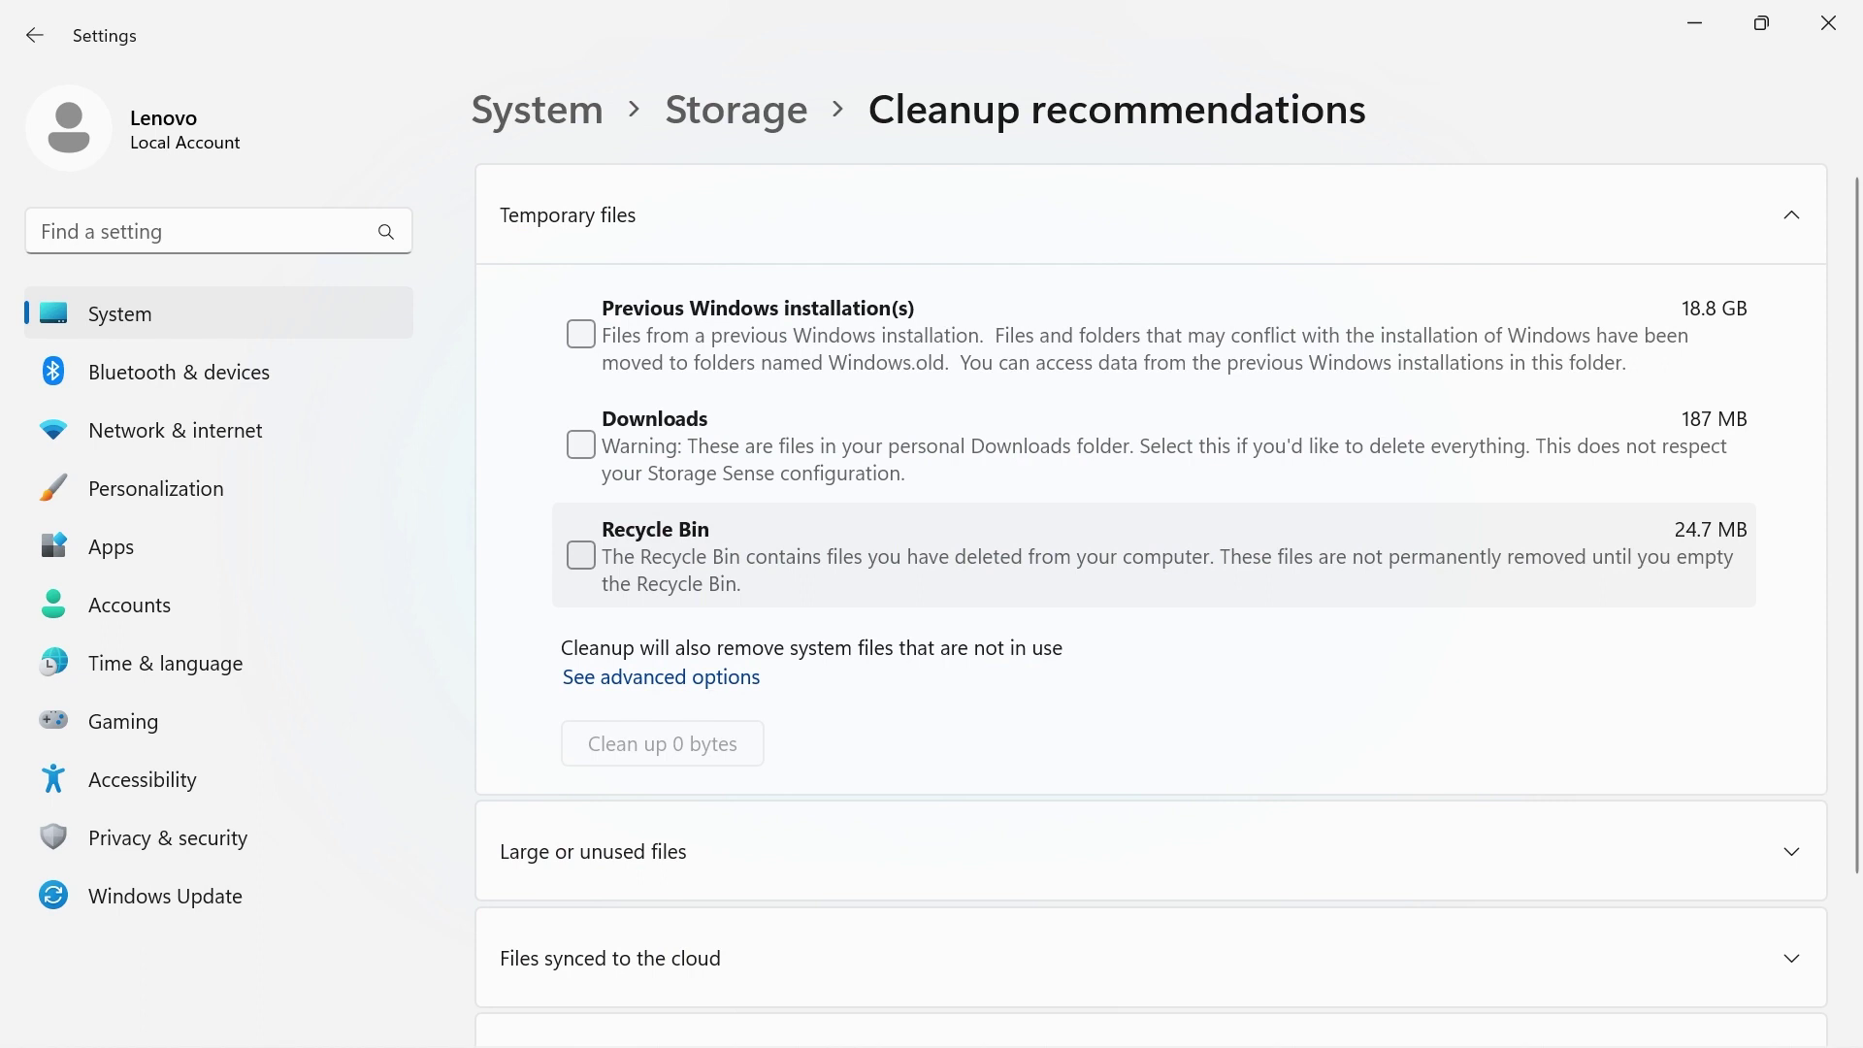
key(alt+Left)
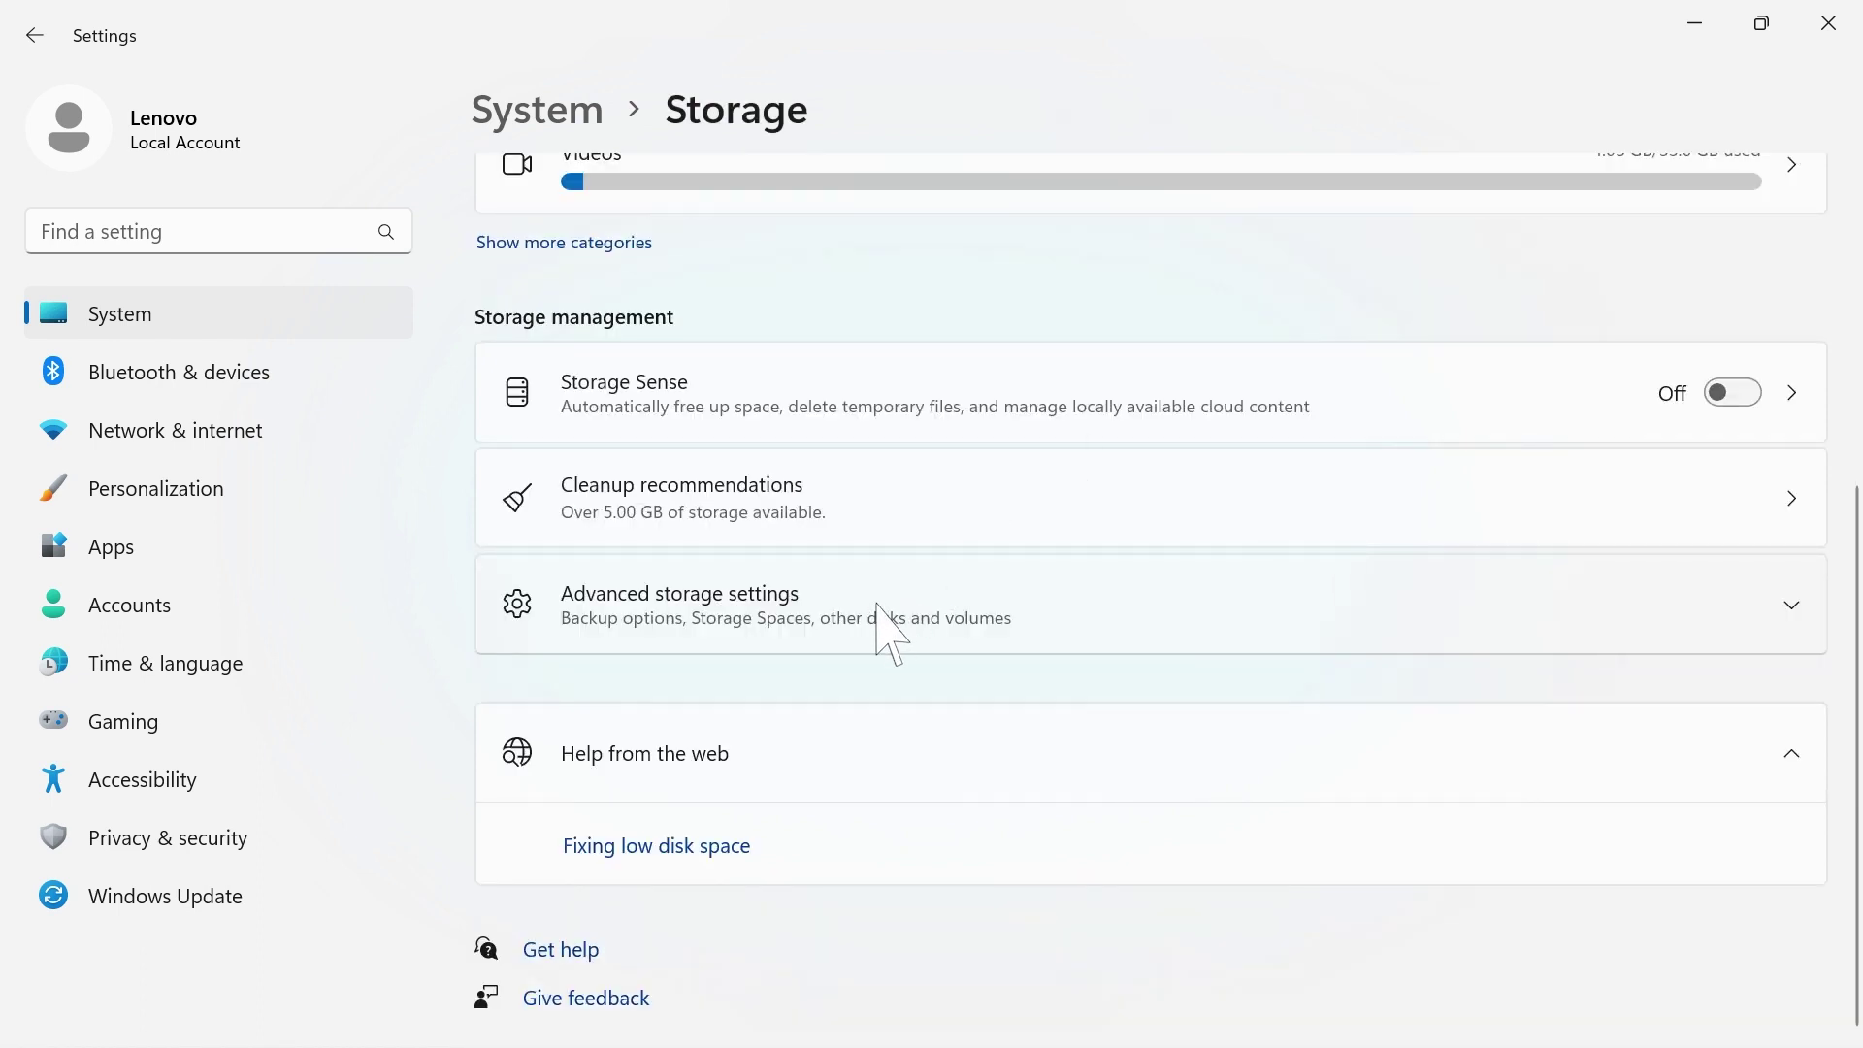
click(877, 605)
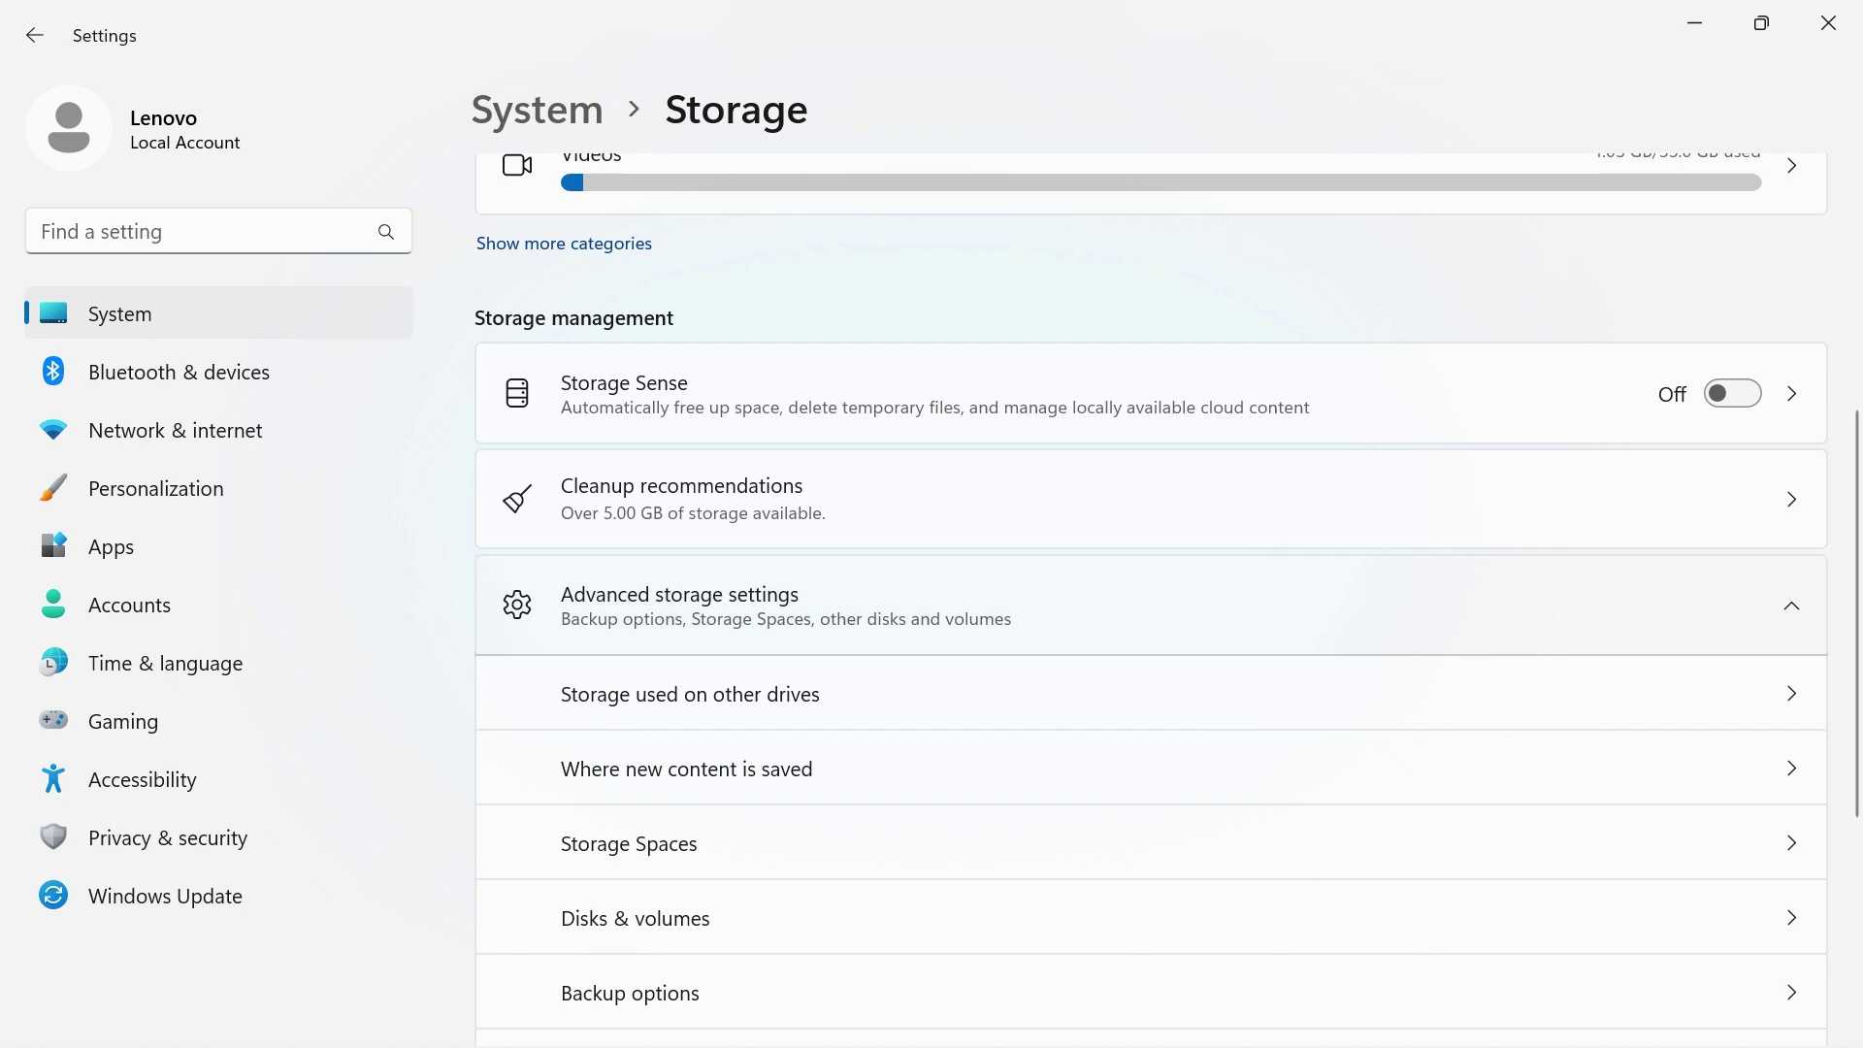
key(alt+Left)
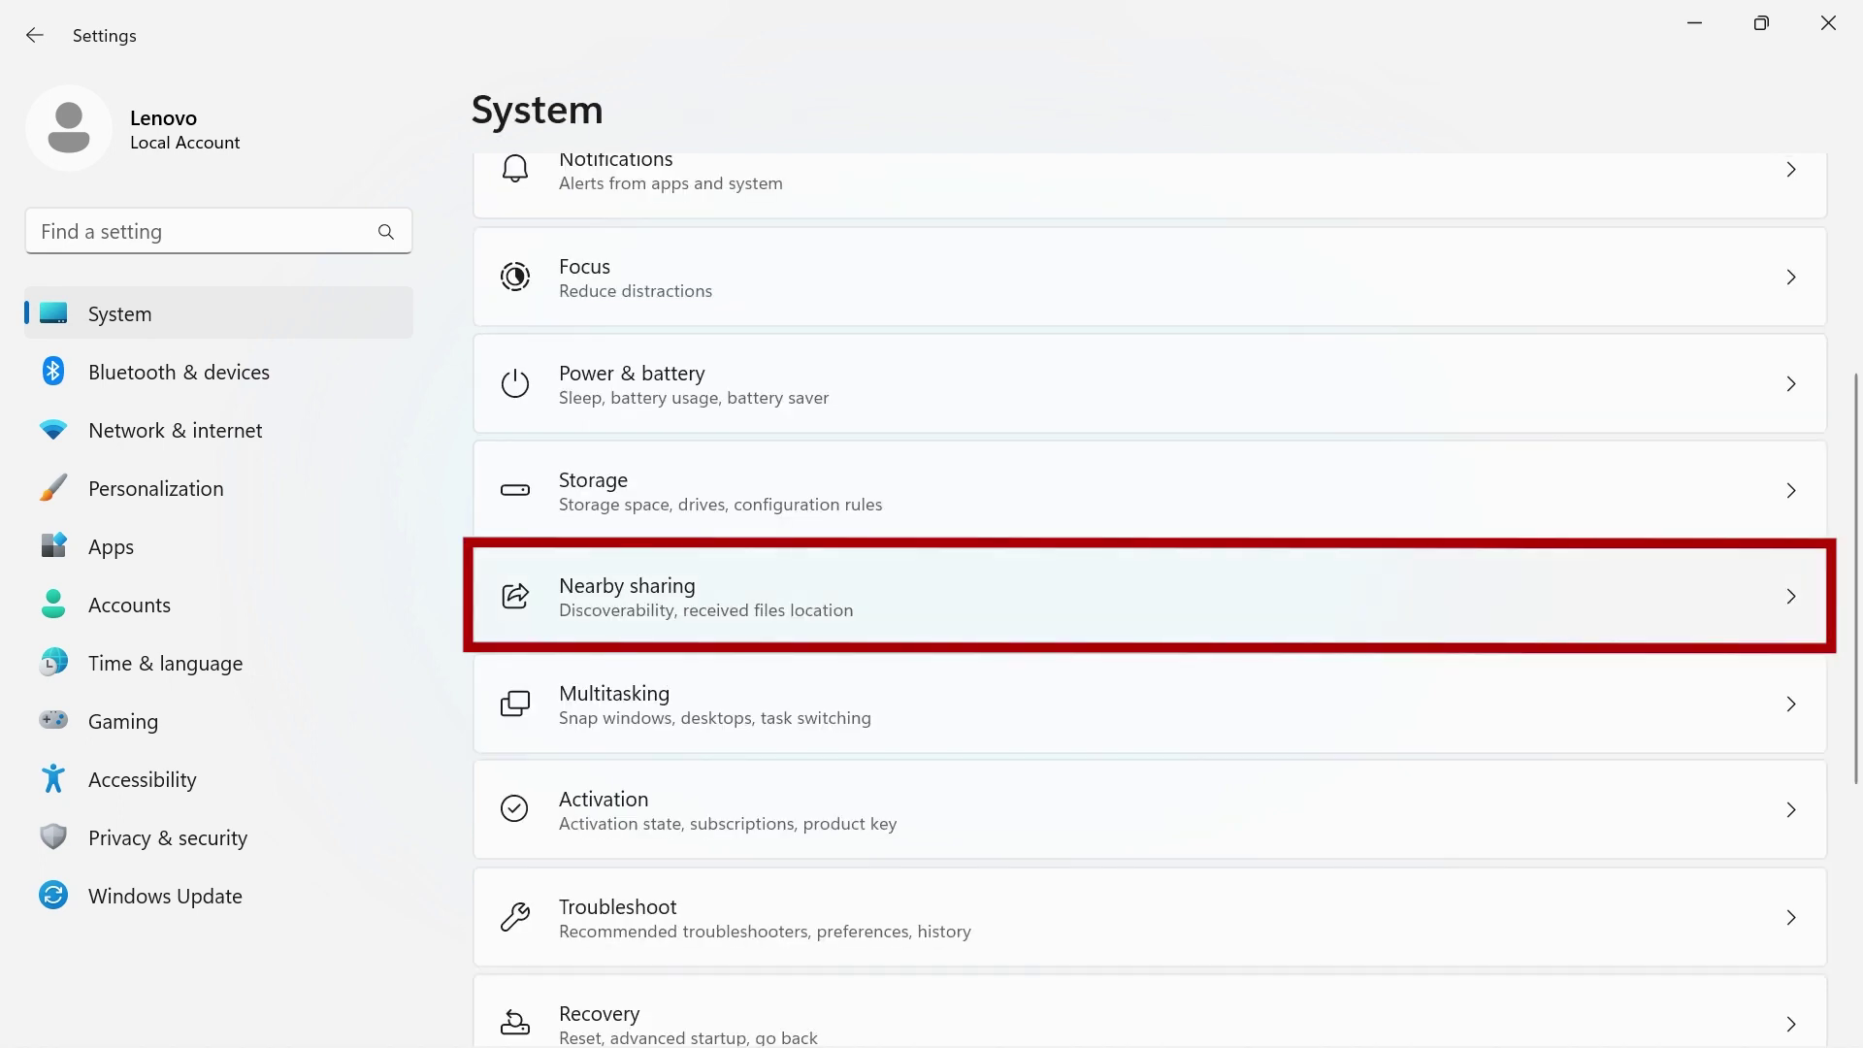
Open Nearby sharing, then review the Snap windows options and Edge tabs snapping choices.
key(Return)
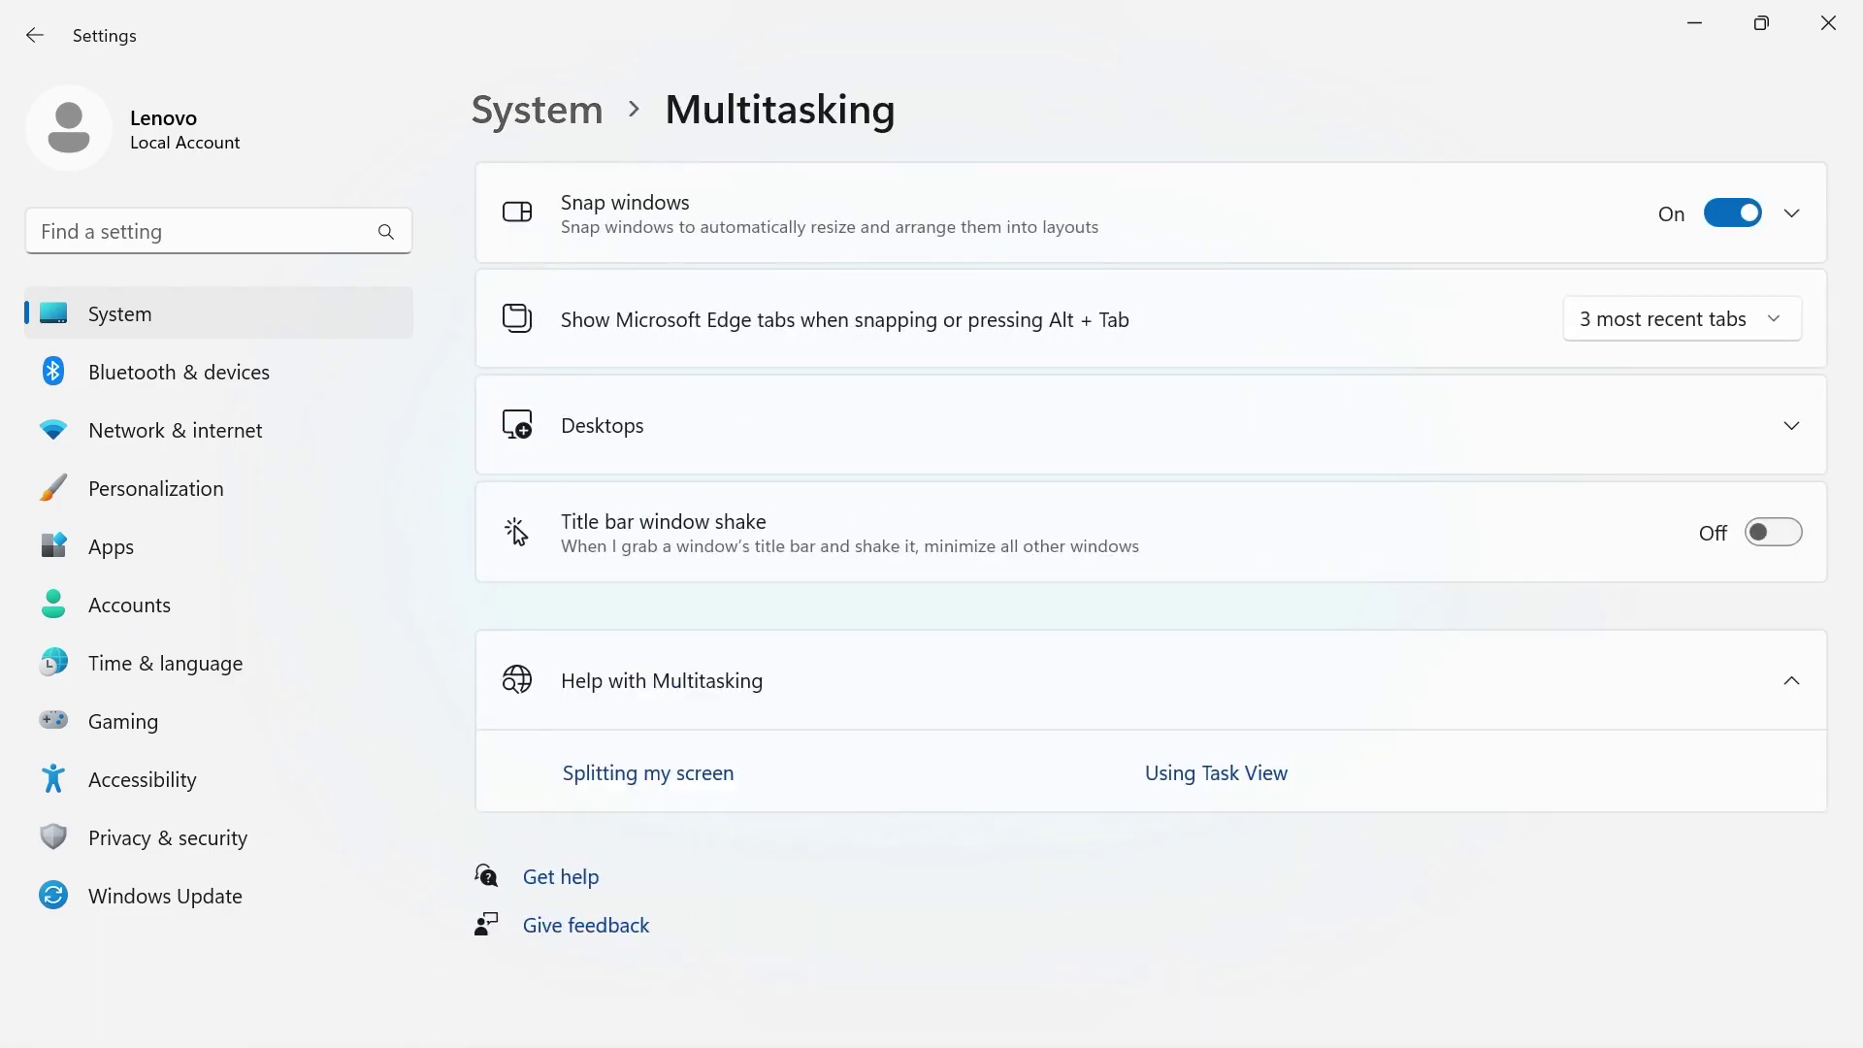
click(1143, 211)
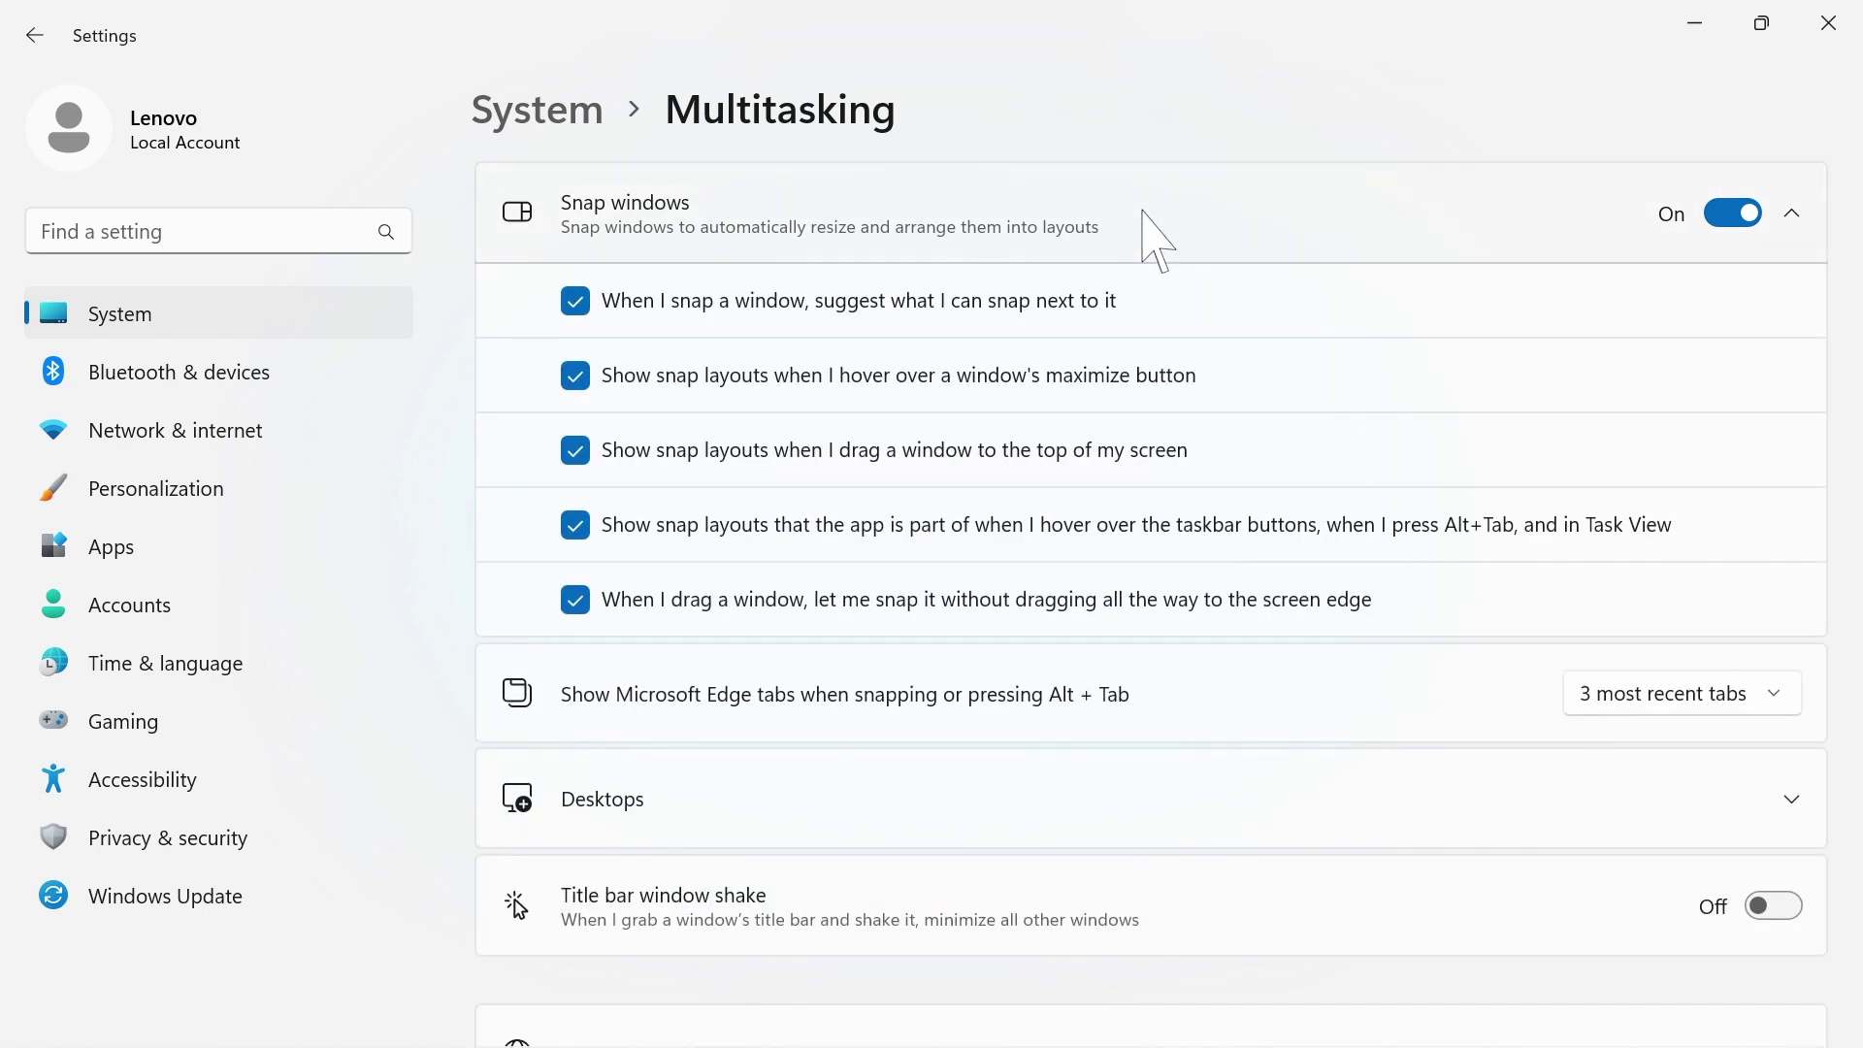
click(1143, 212)
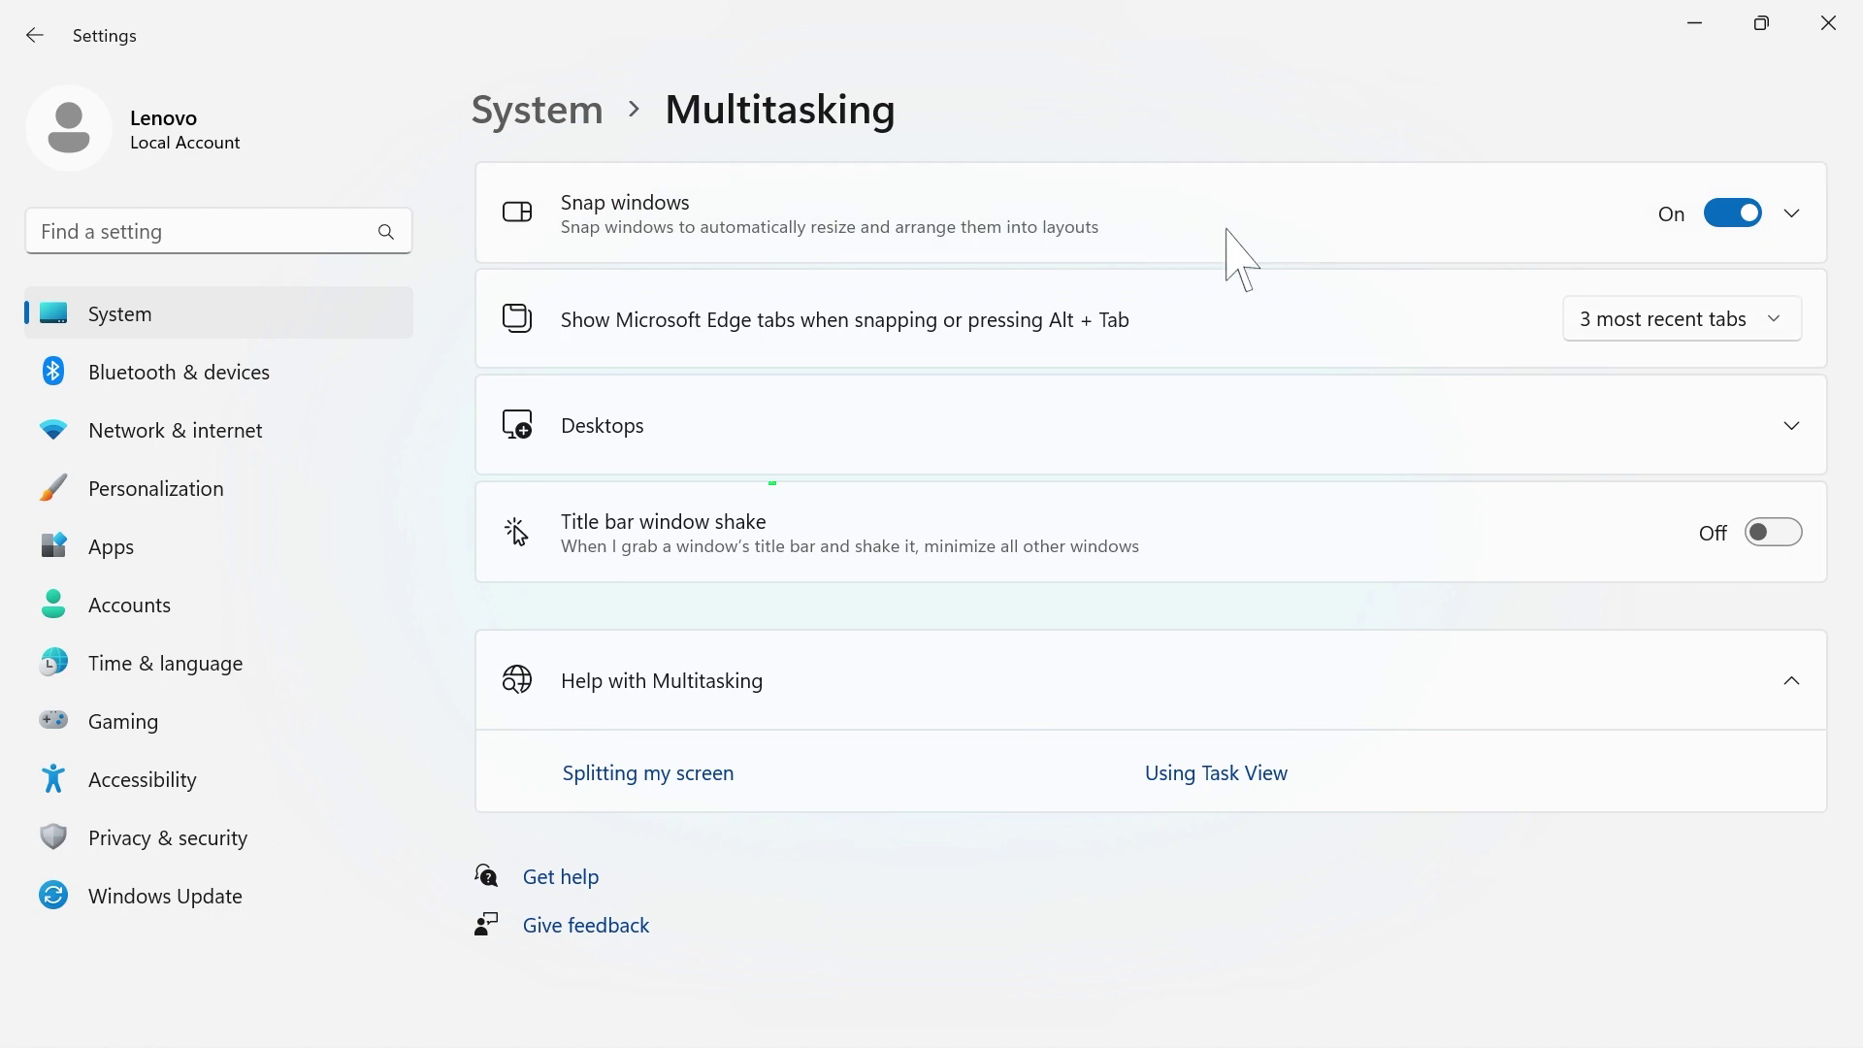
click(1601, 319)
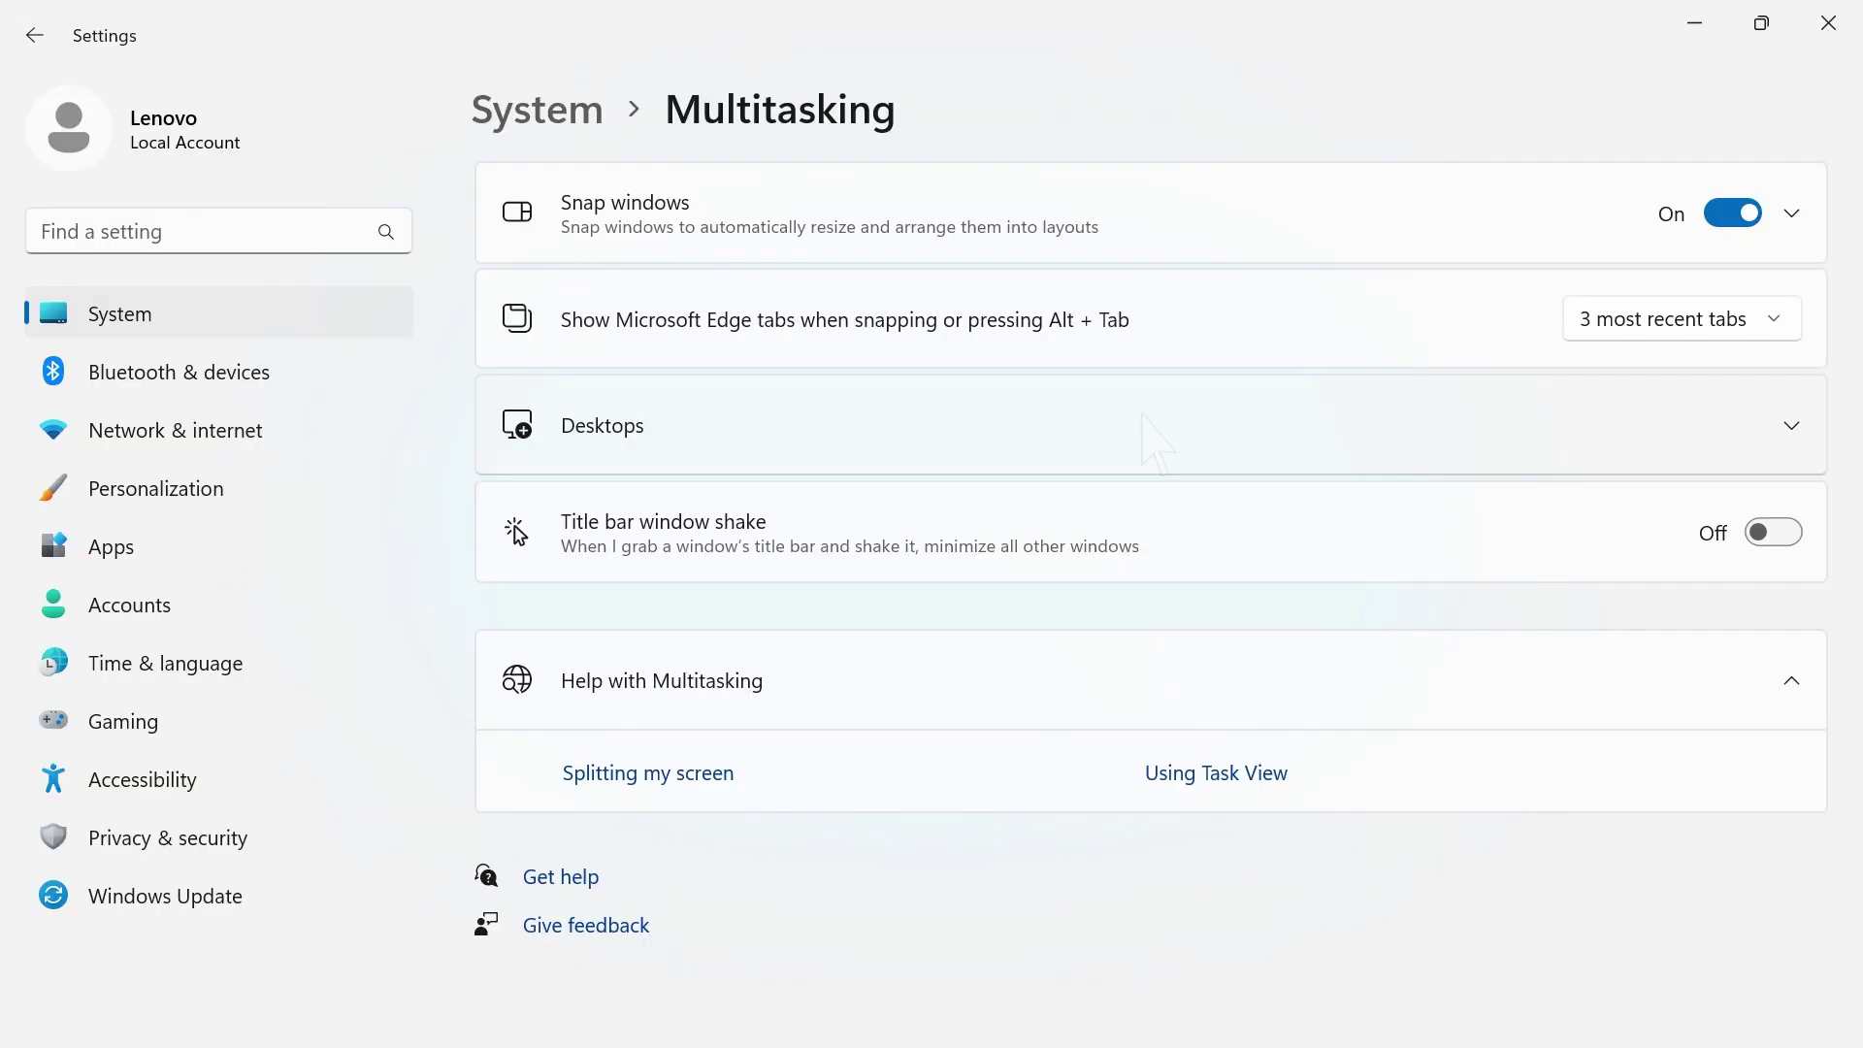
Keep the taskbar showing only the current desktop's windows and check the Alt+Tab choices.
click(647, 705)
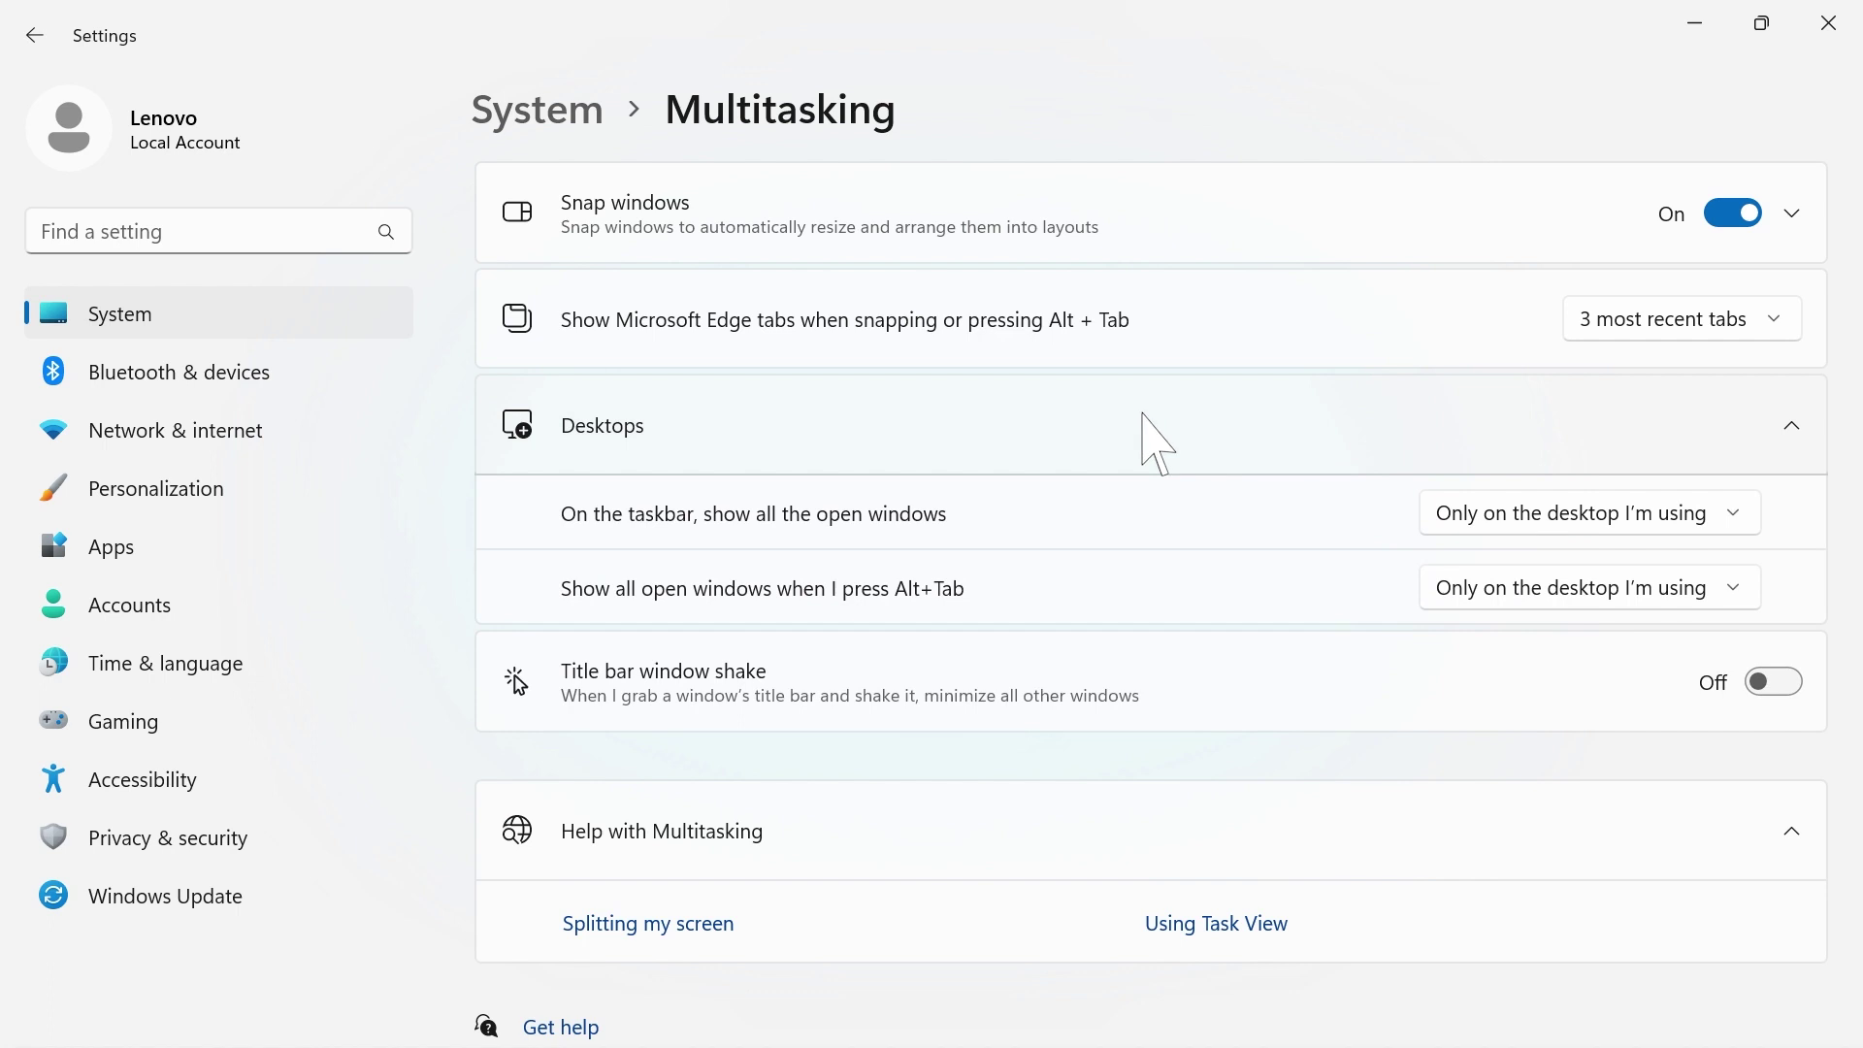
click(1553, 515)
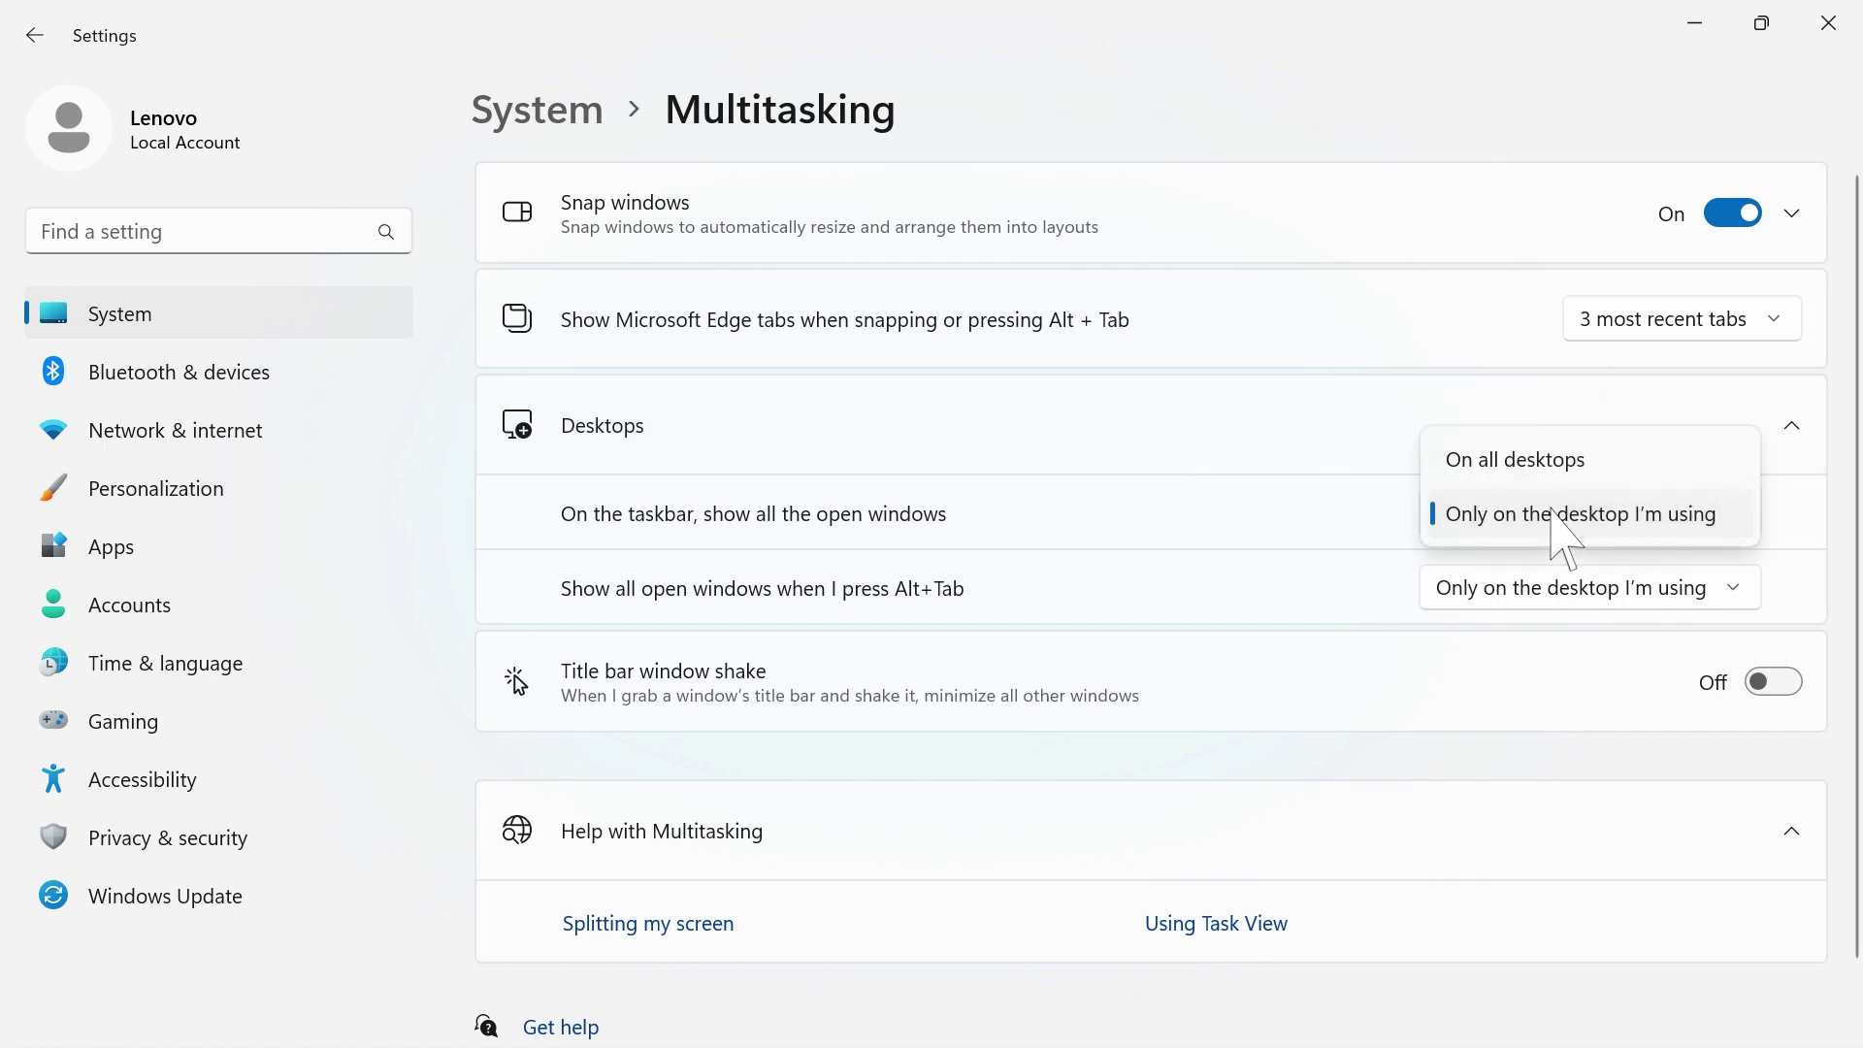
click(1551, 513)
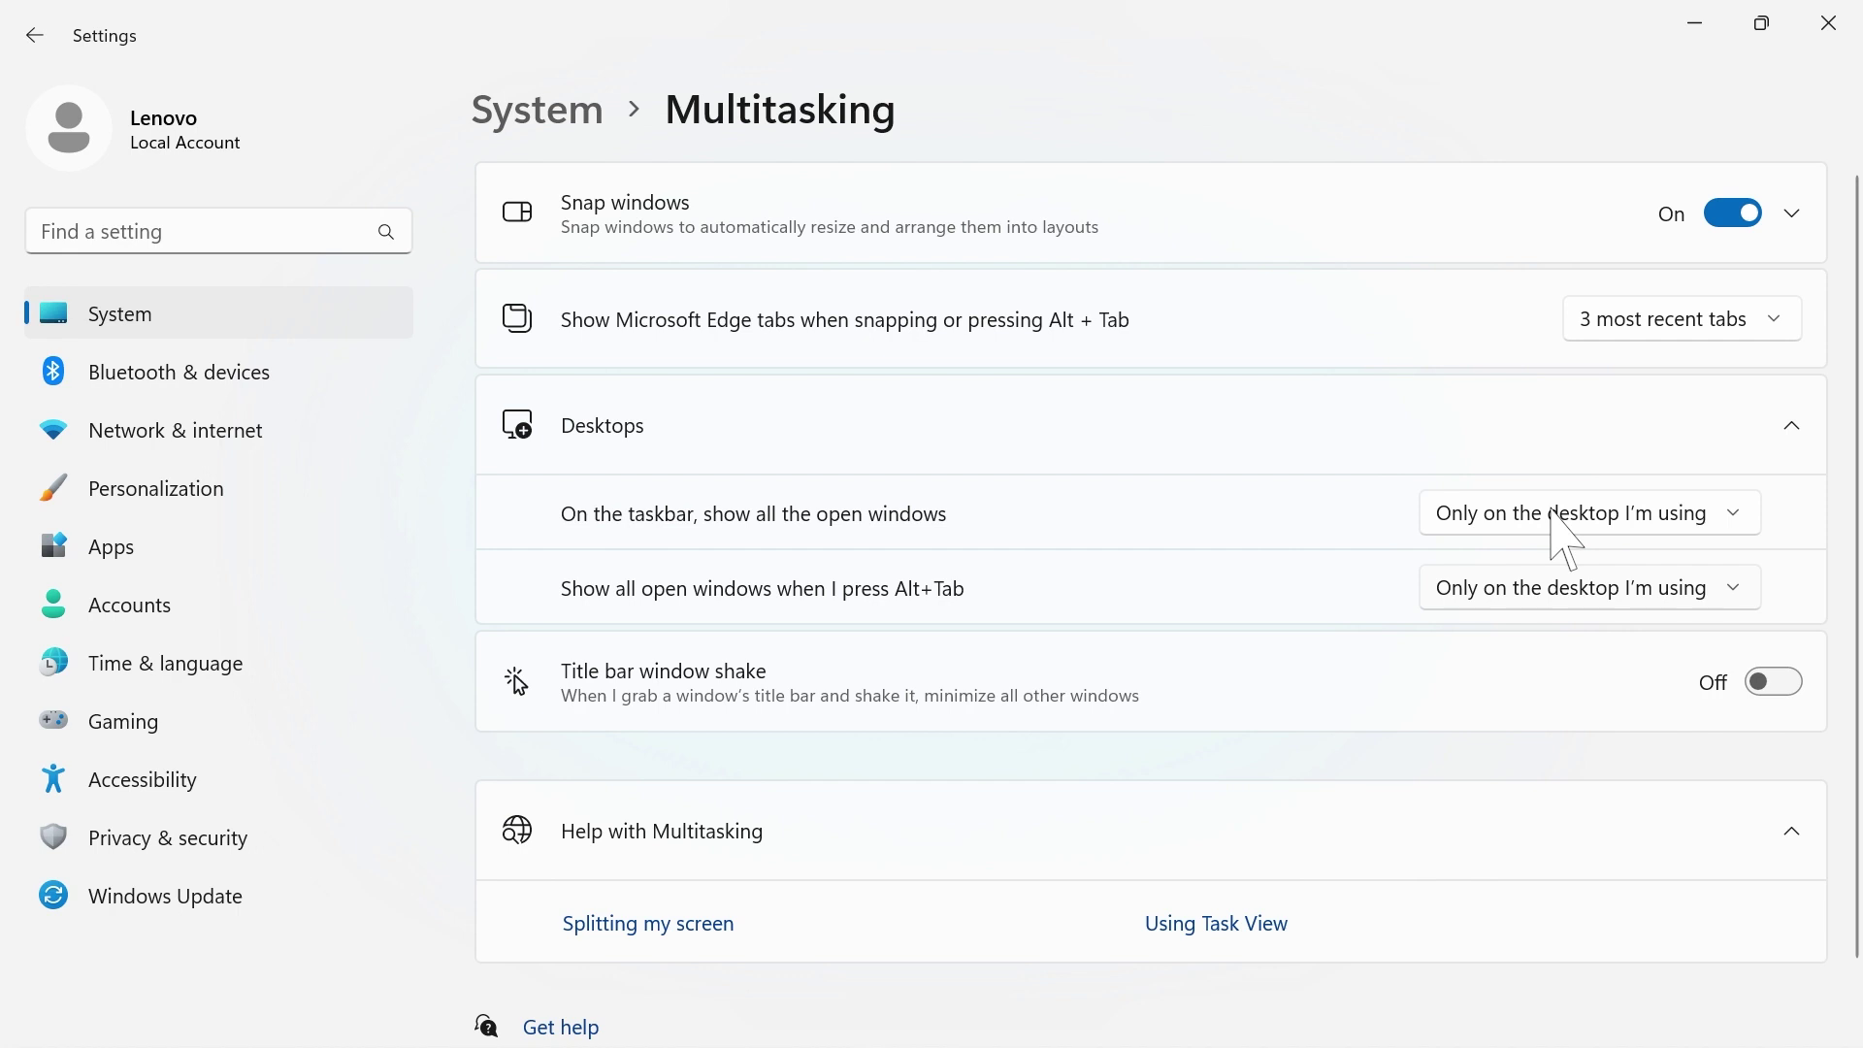
click(1551, 599)
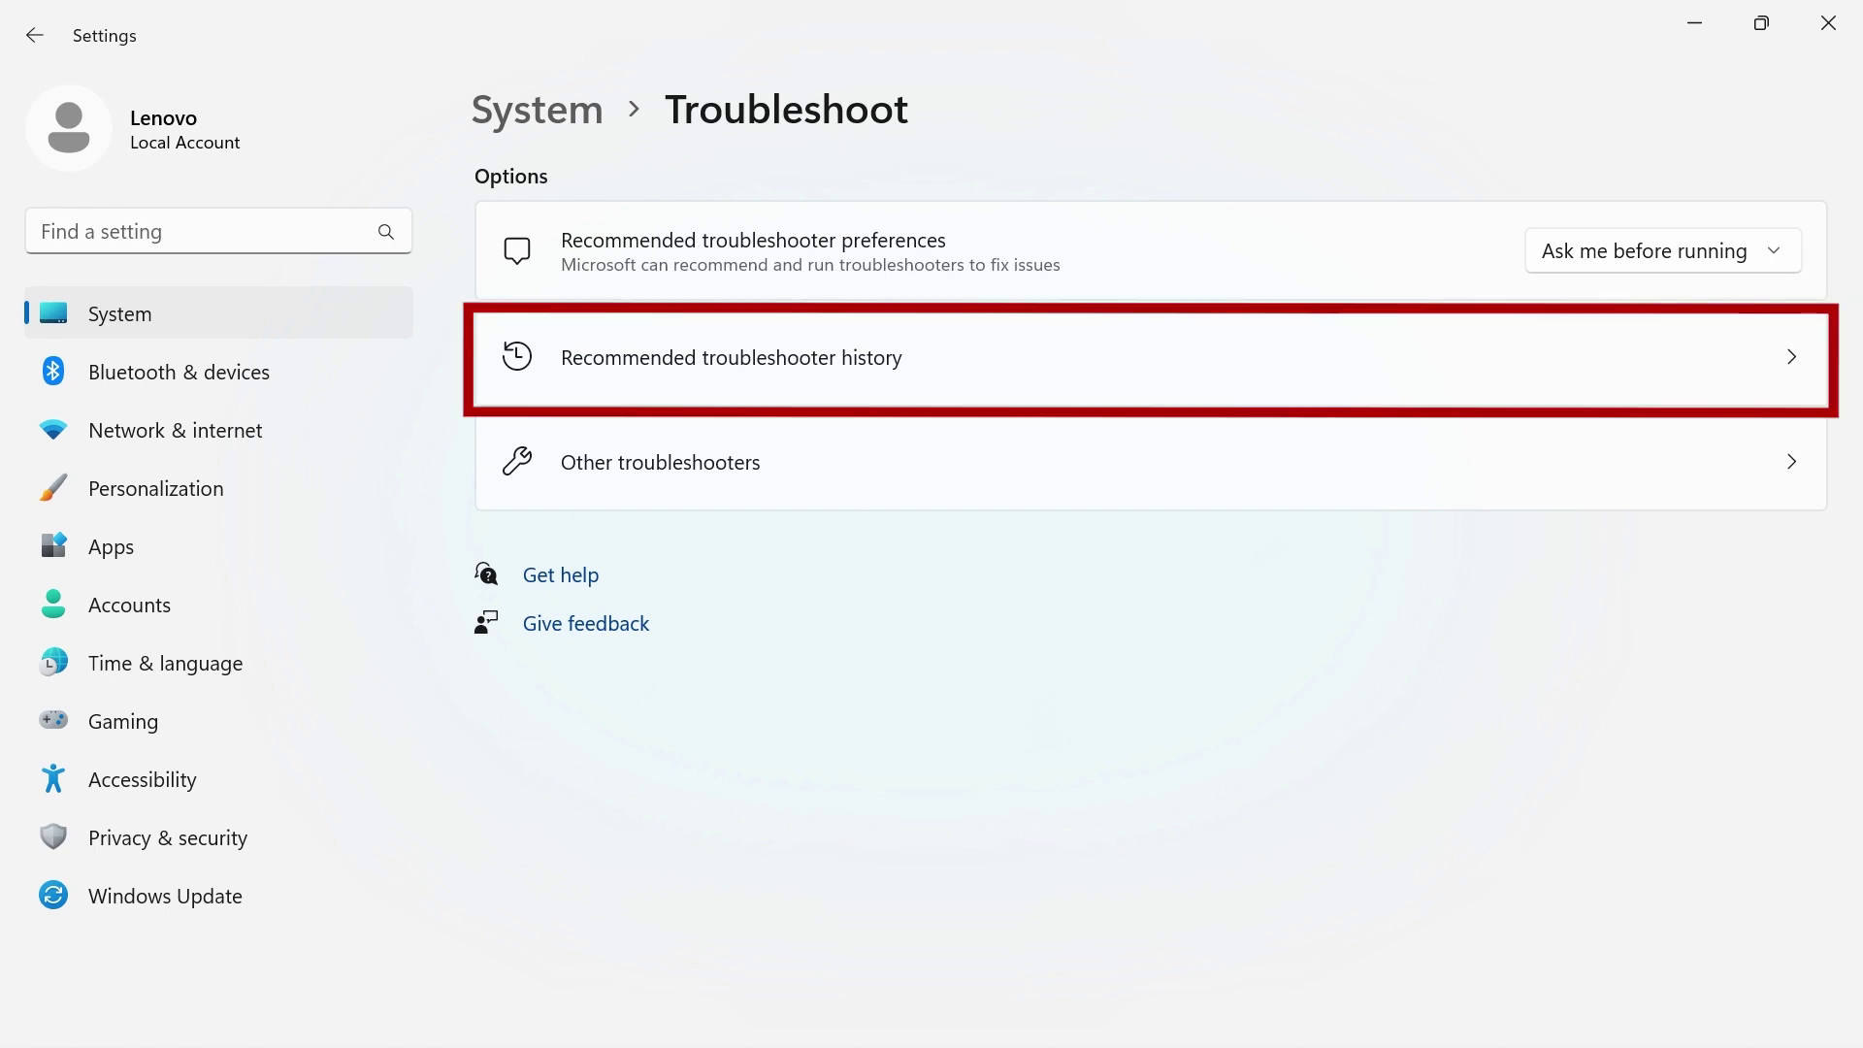
View the list of Other troubleshooters on the Troubleshoot page.
click(924, 464)
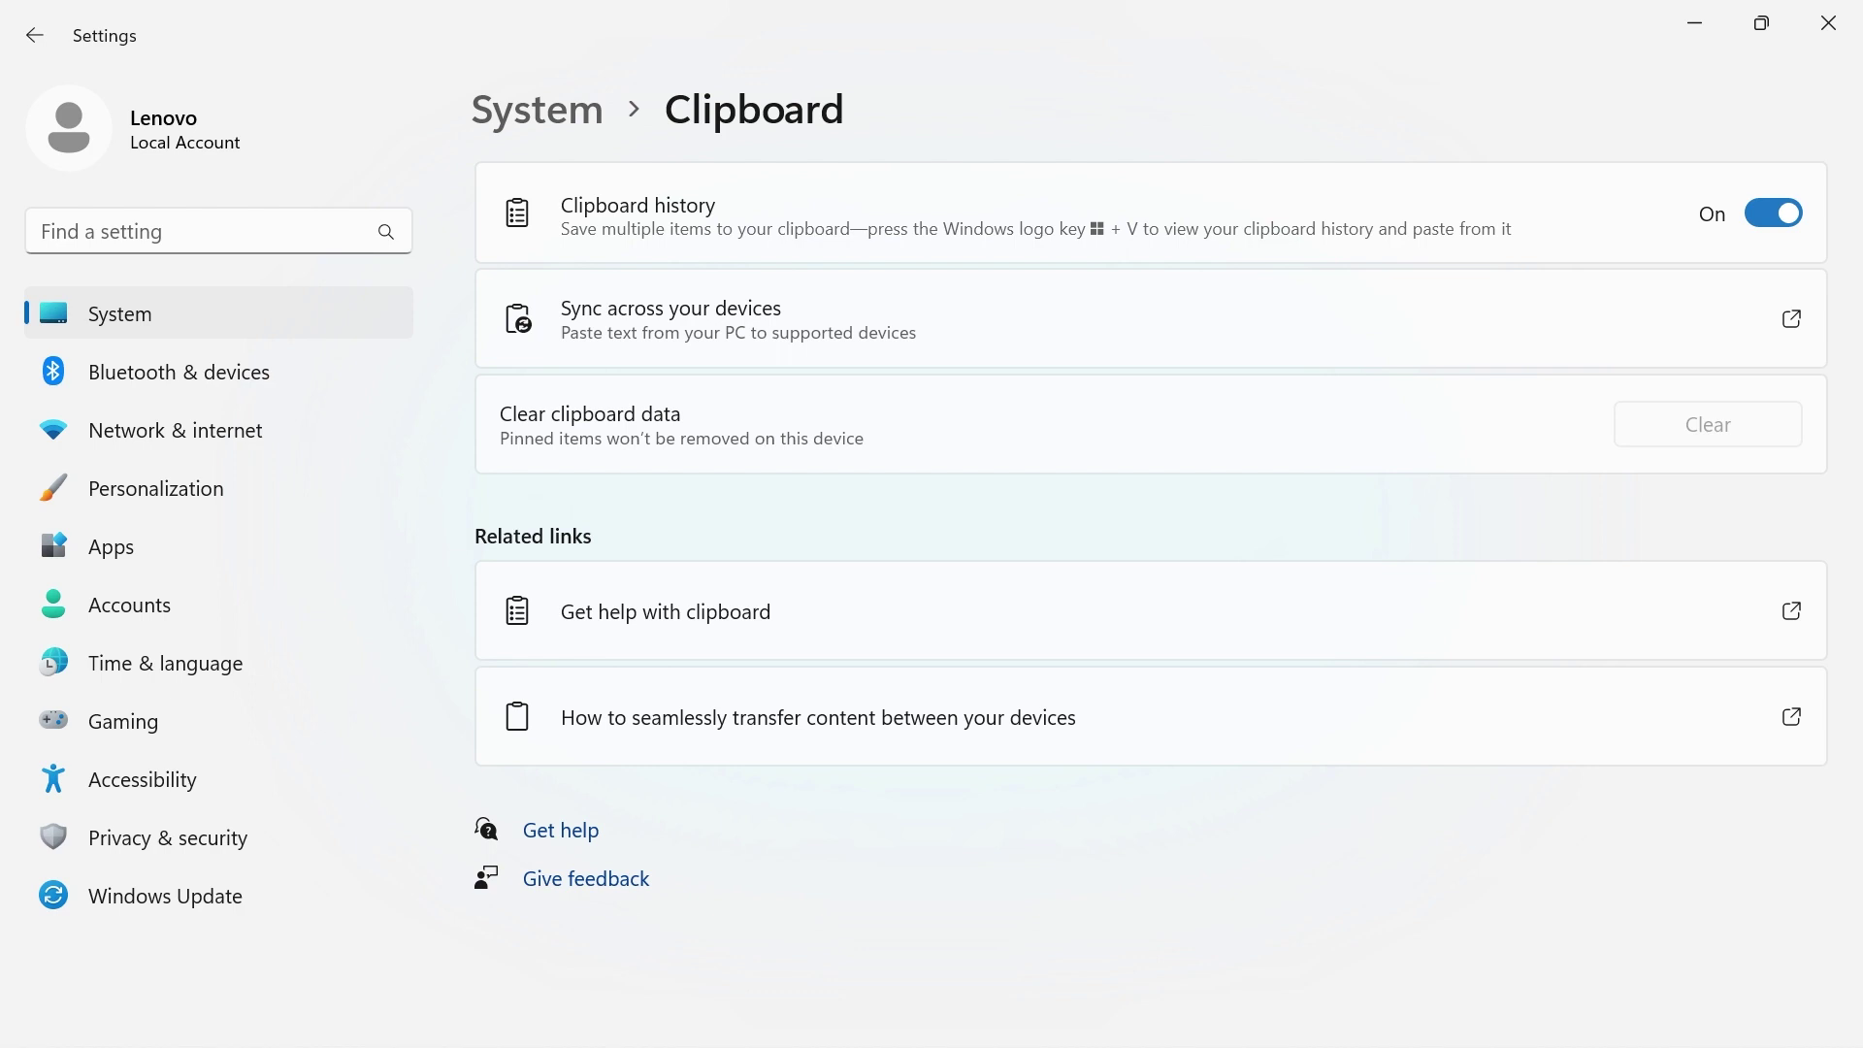
Check the Win+V clipboard panel, then scroll the About page to Windows specifications.
key(super+v)
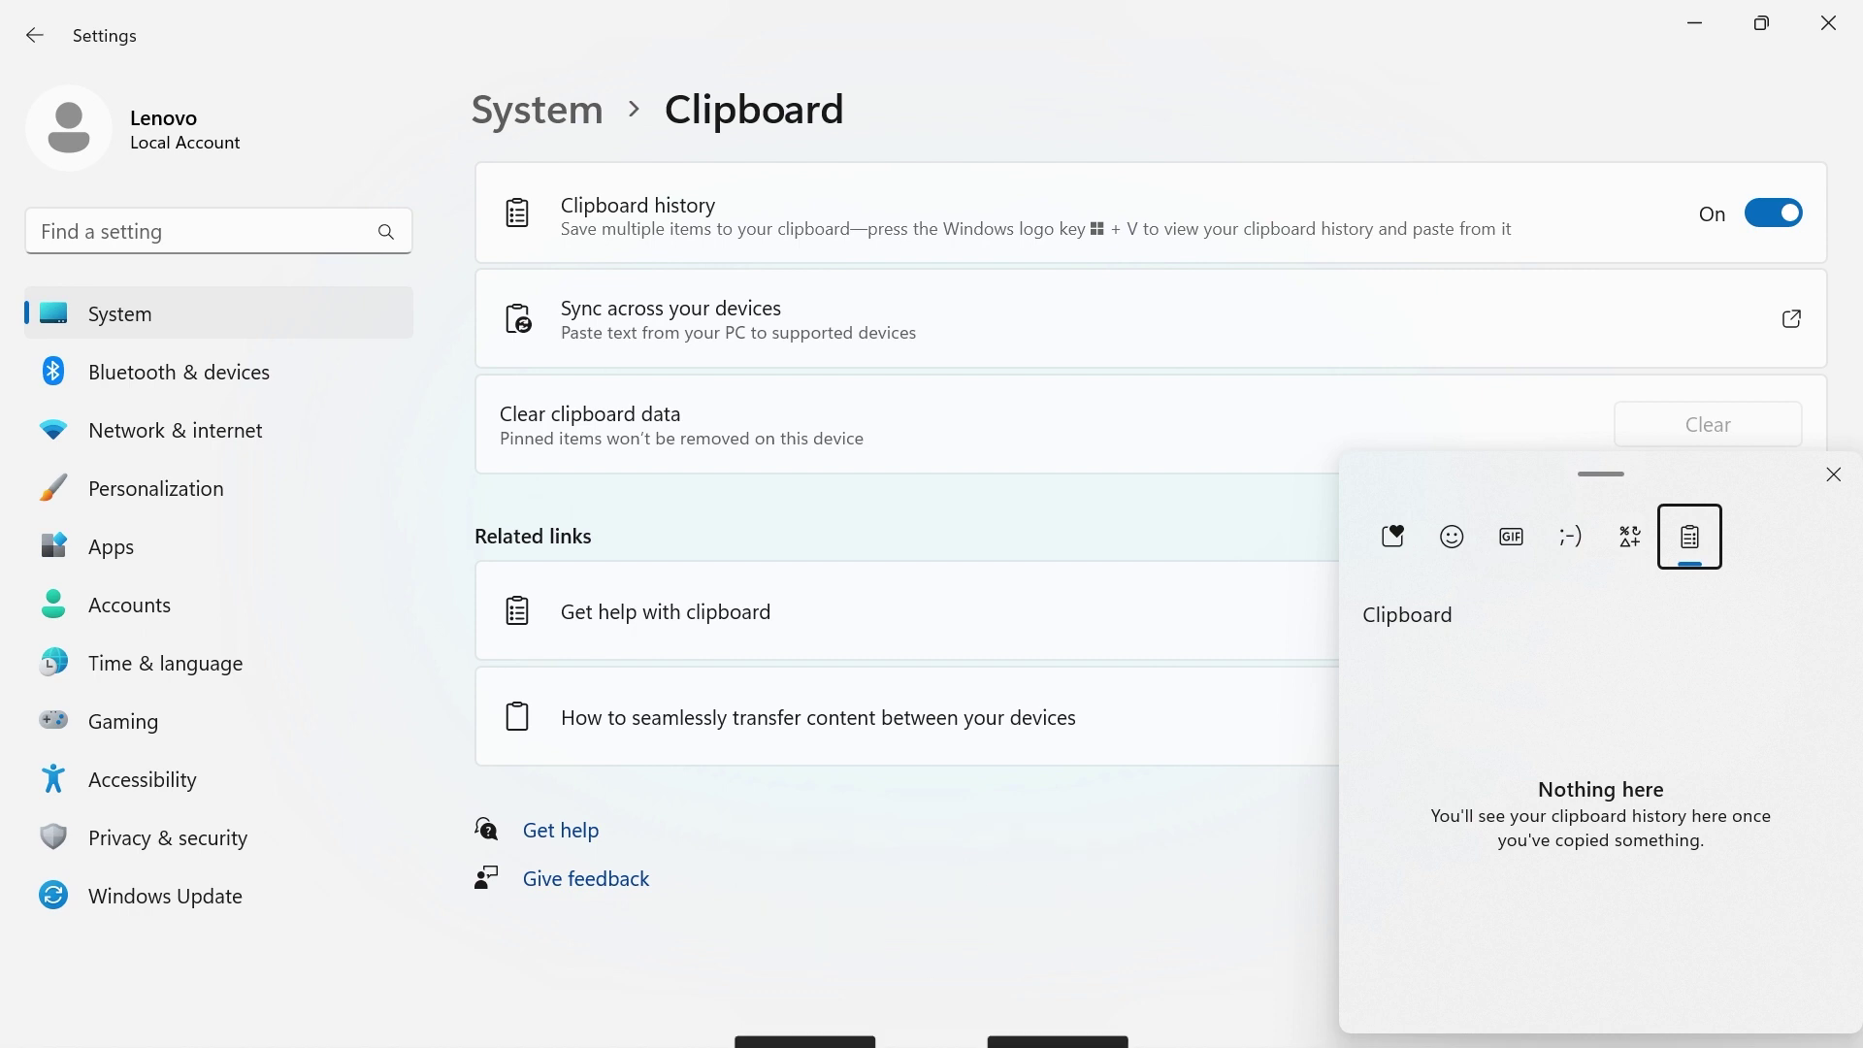
key(Escape)
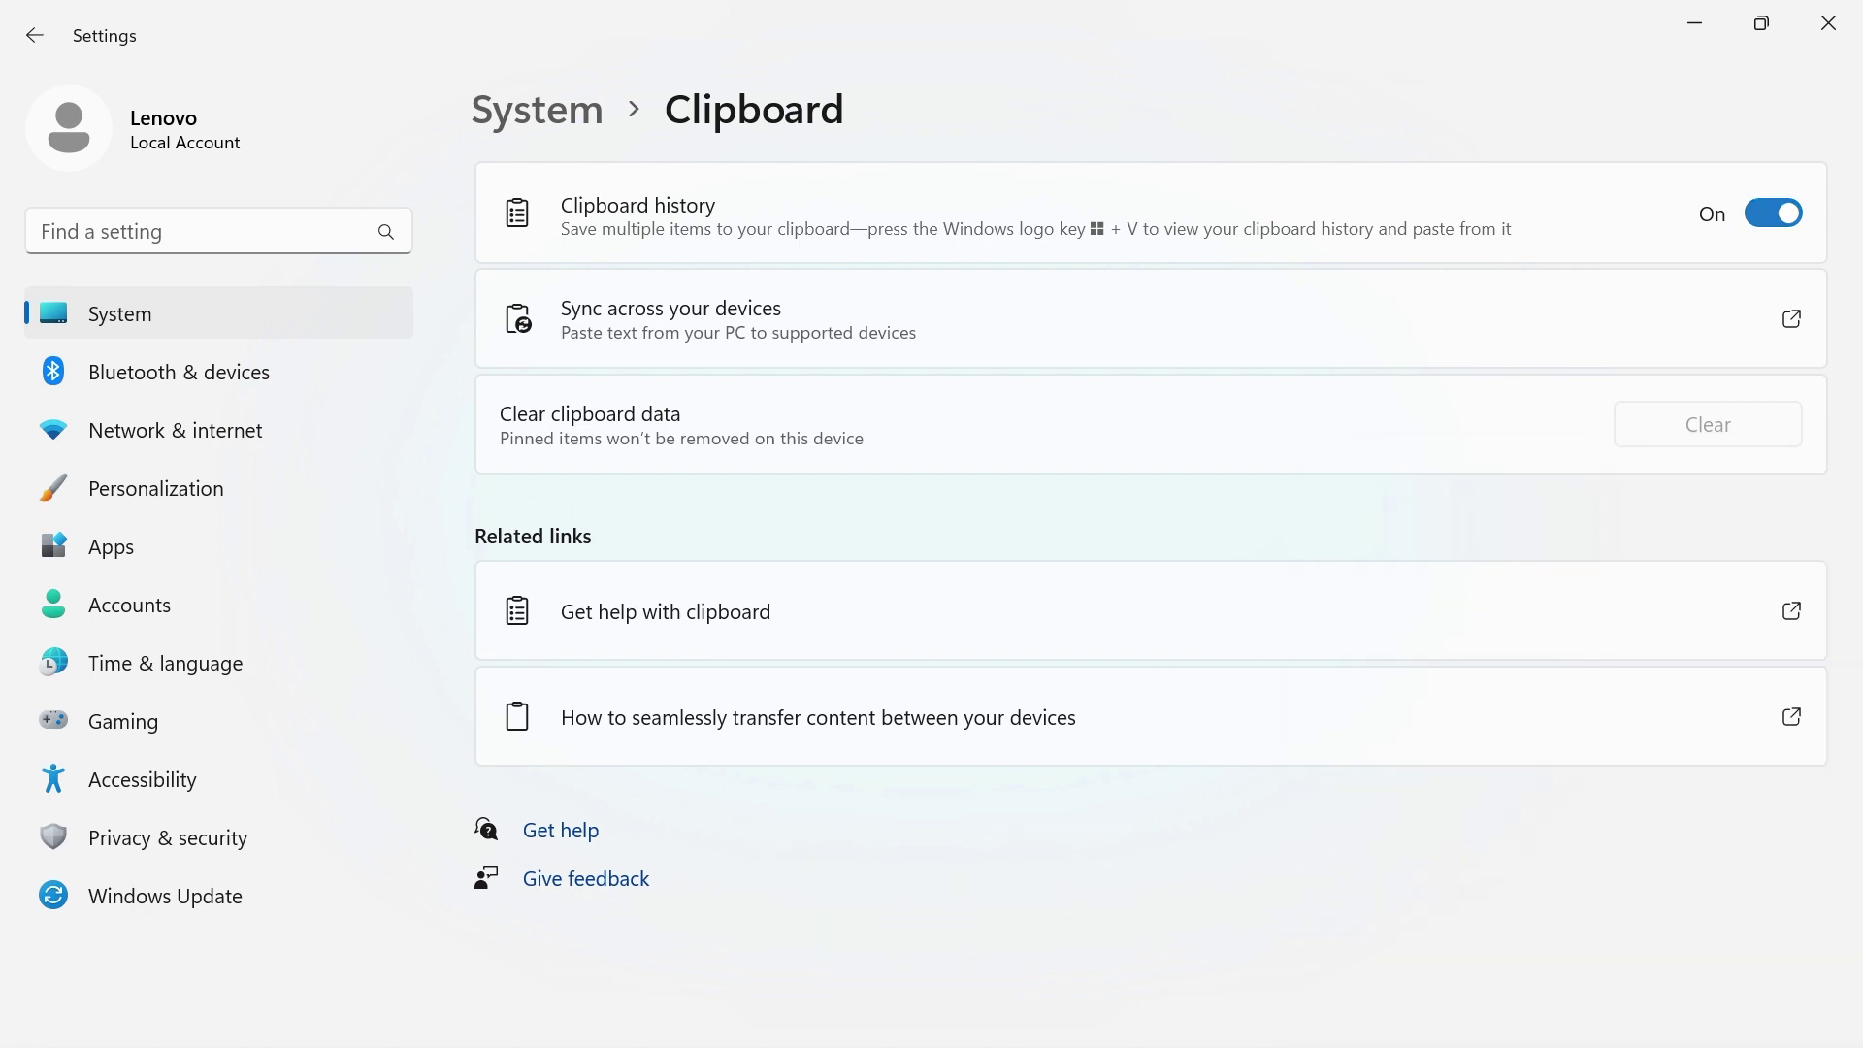
key(alt+Left)
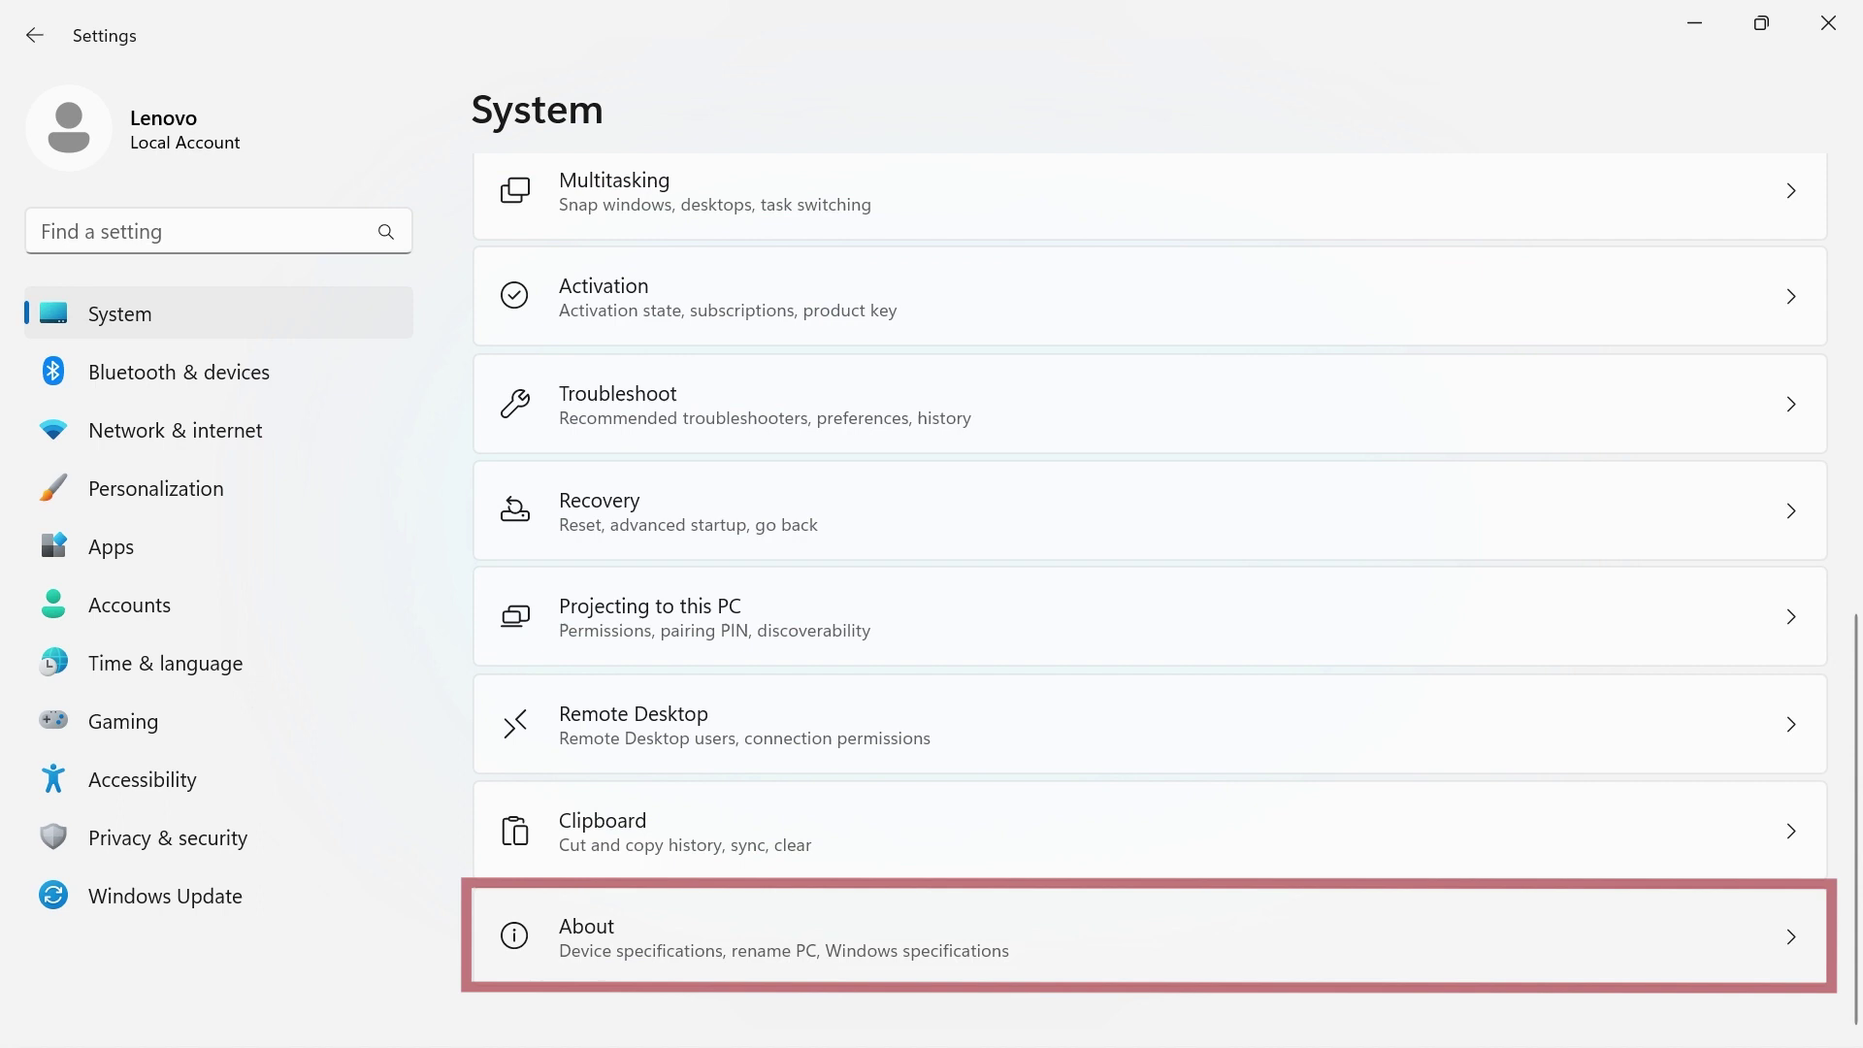
key(Return)
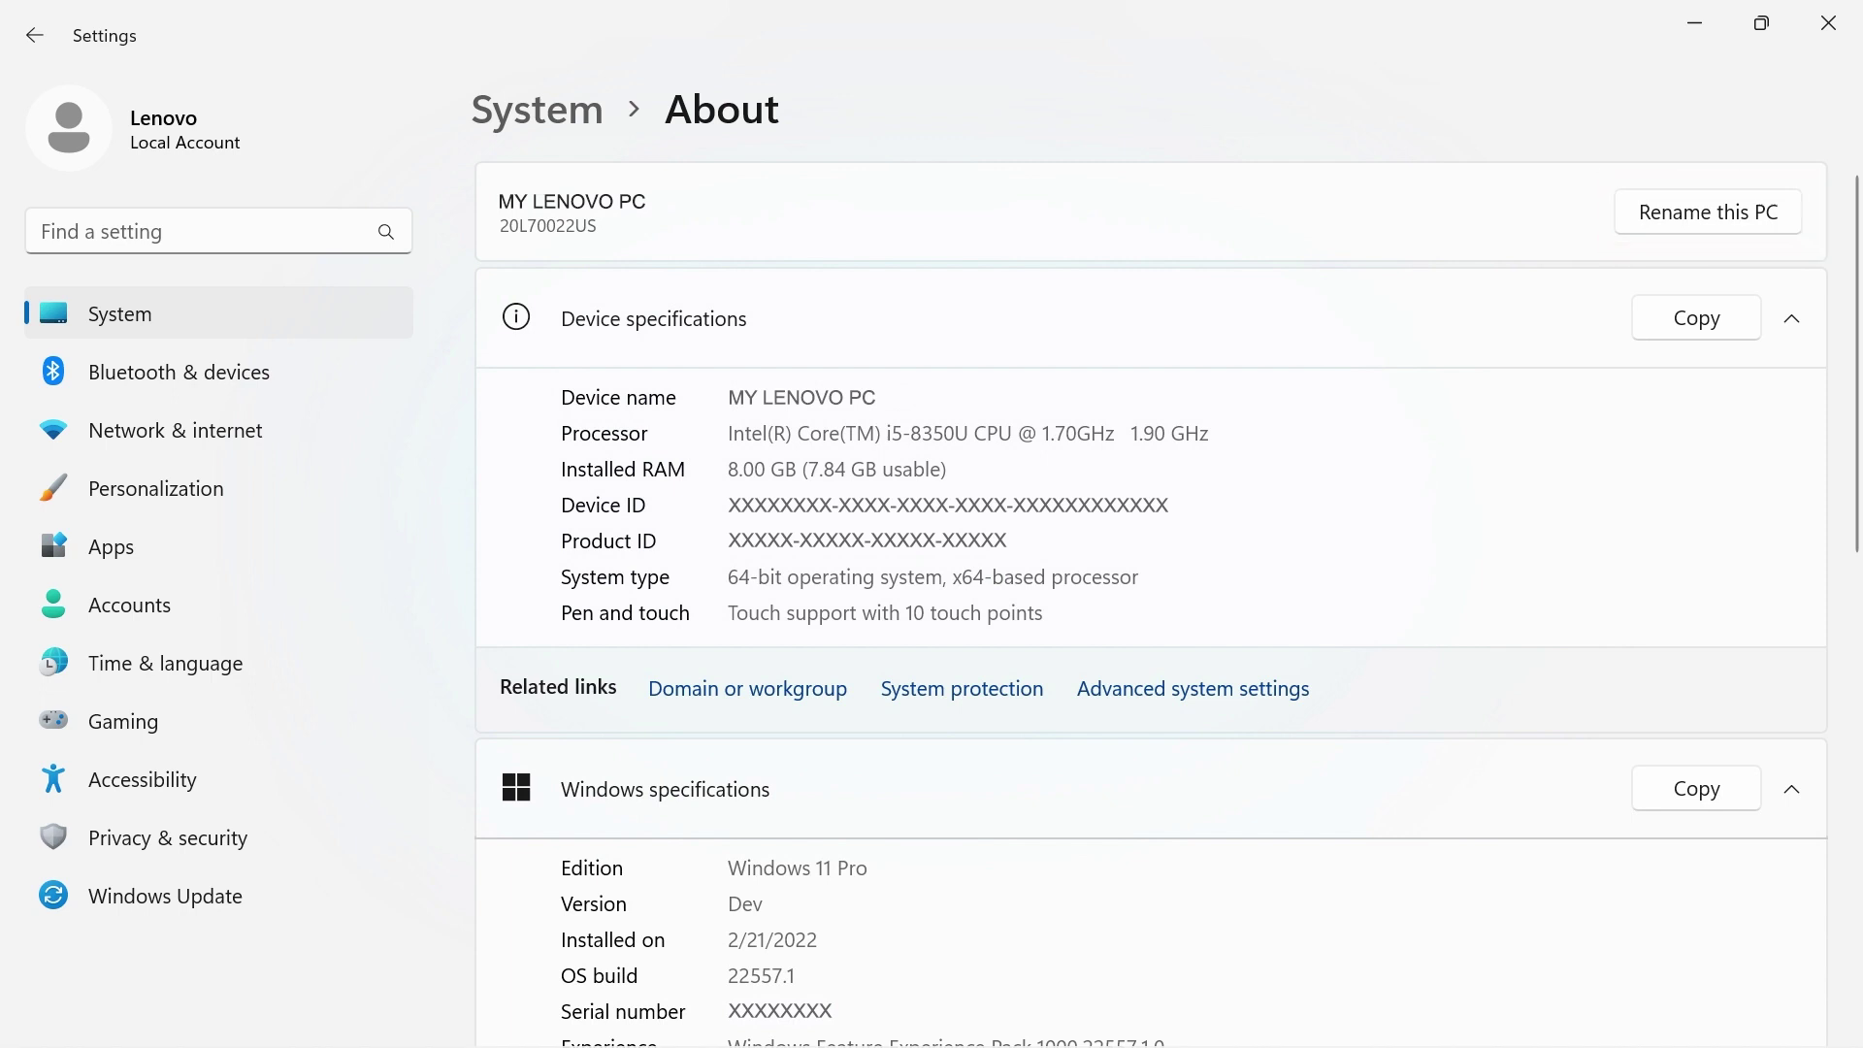
scroll(1165, 592, down, 5)
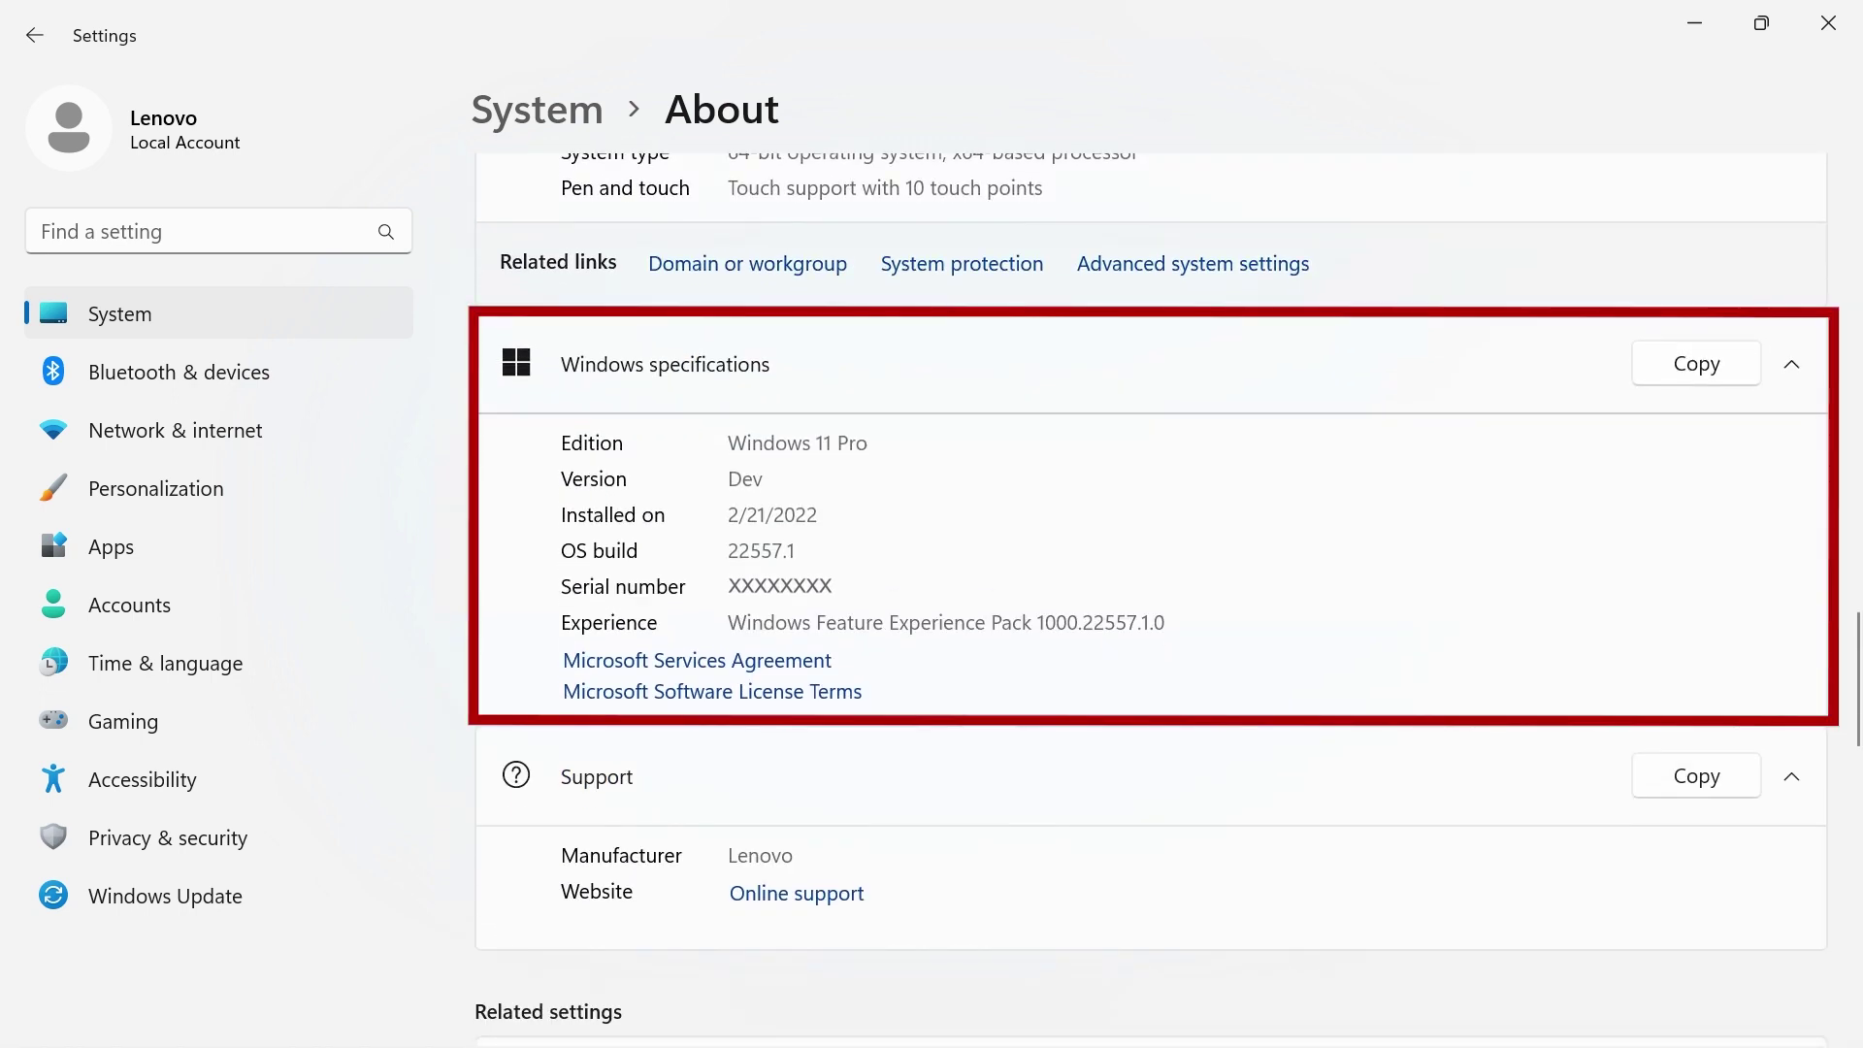